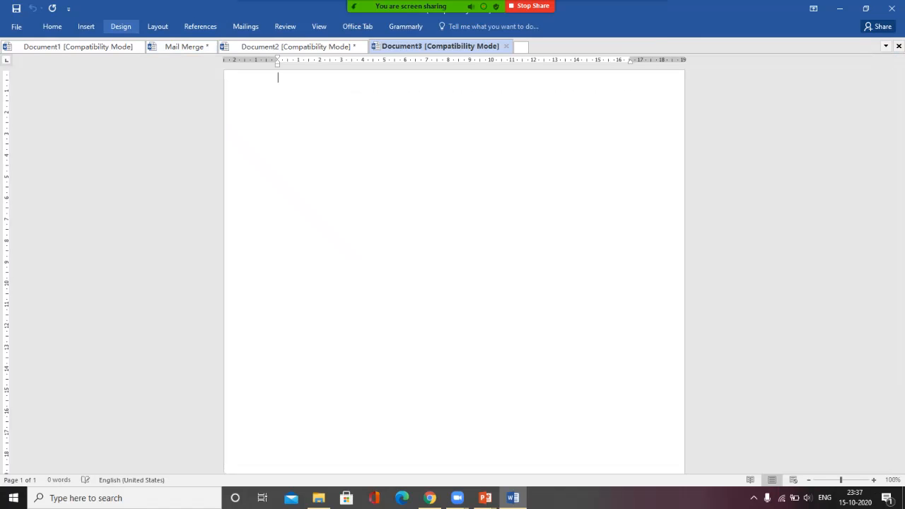
Step: Apply the Desert preset gradient, shaded from center in the first variant, as the page background
left_click(120, 26)
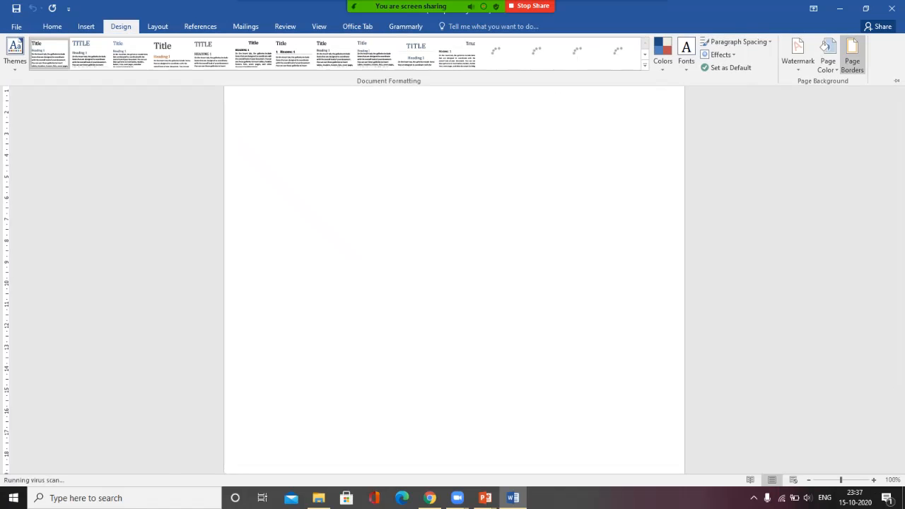
left_click(827, 58)
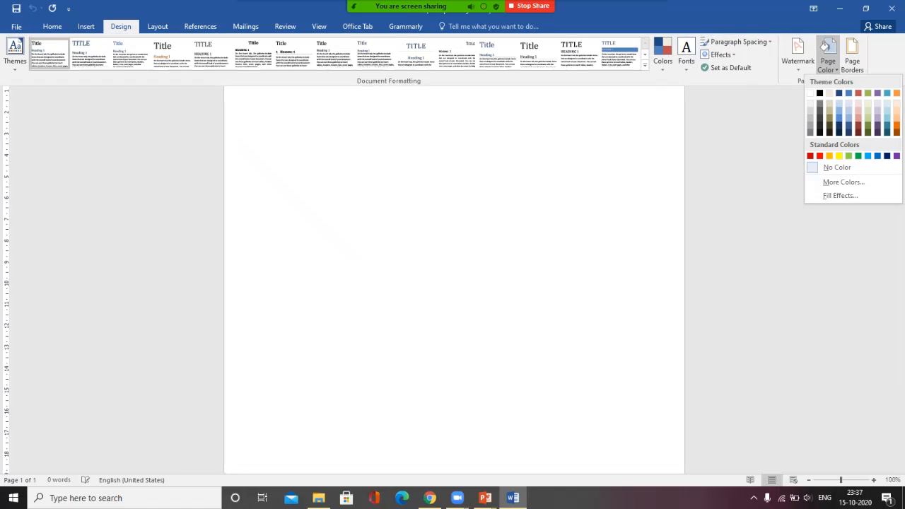
left_click(840, 195)
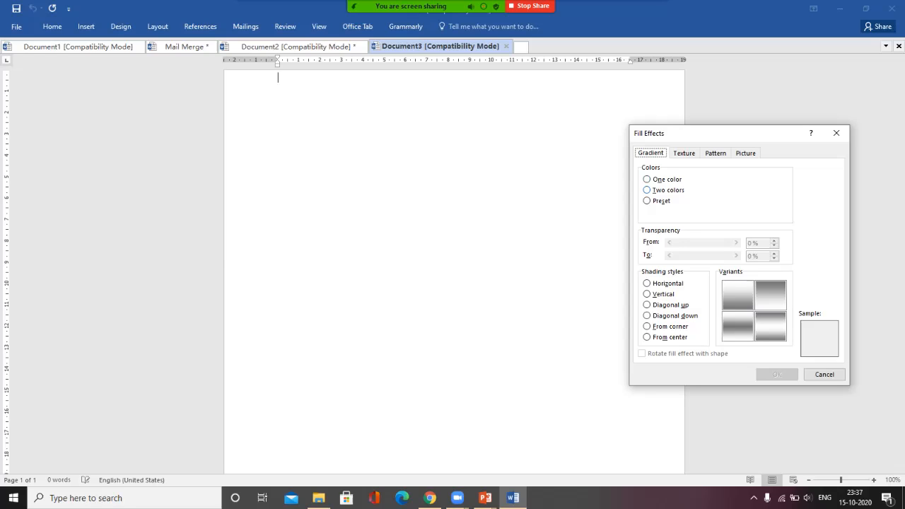
left_click(647, 200)
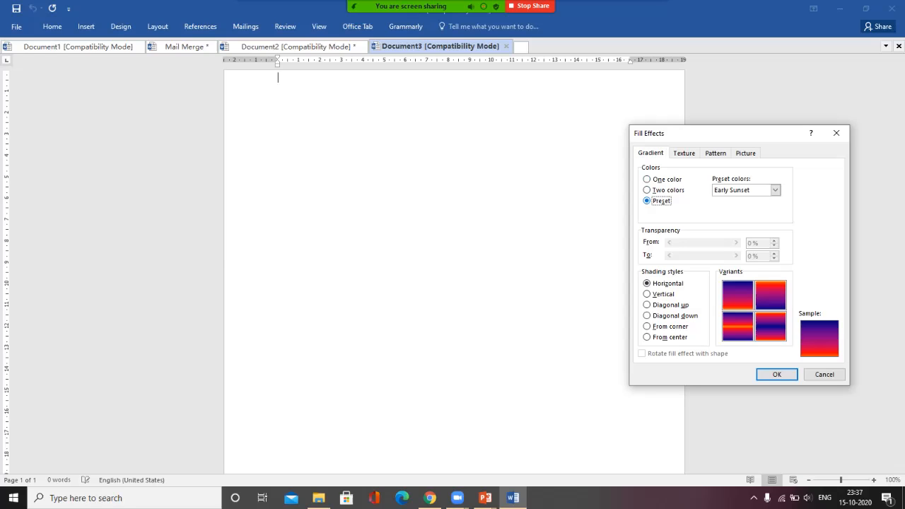
left_click(647, 190)
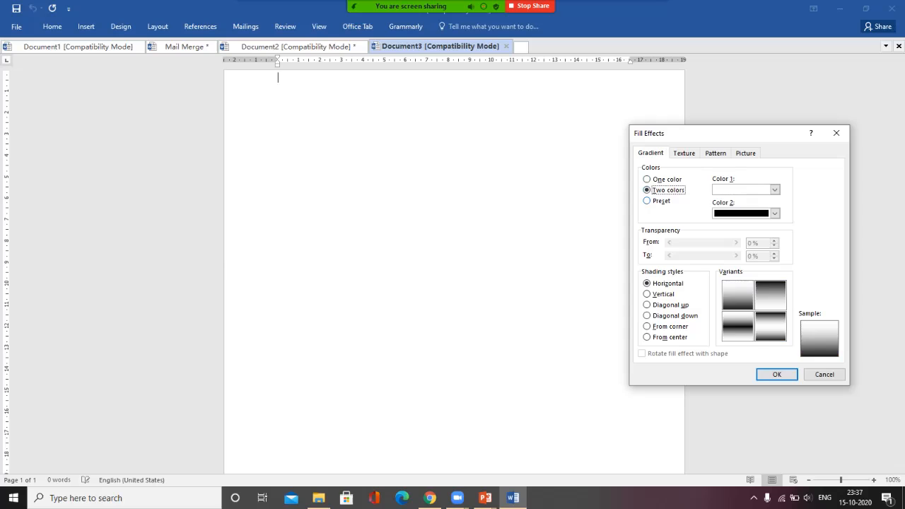
left_click(647, 200)
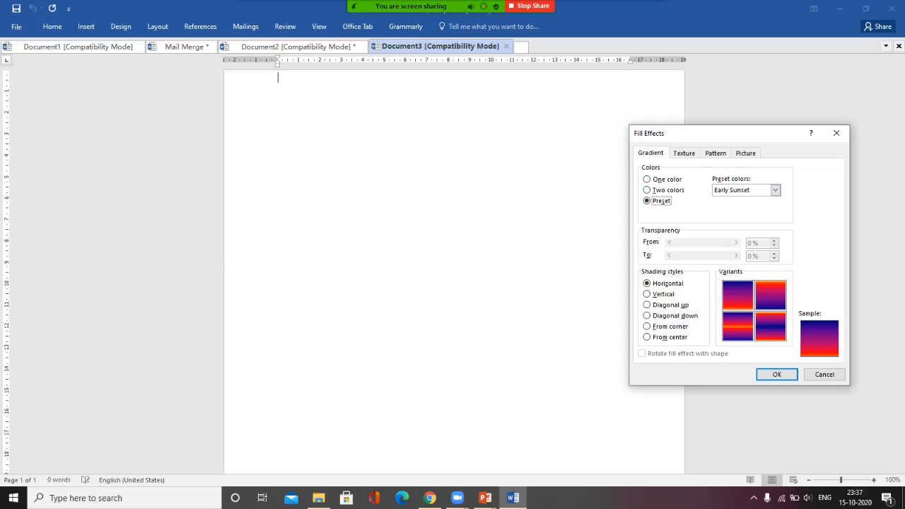
left_click(774, 190)
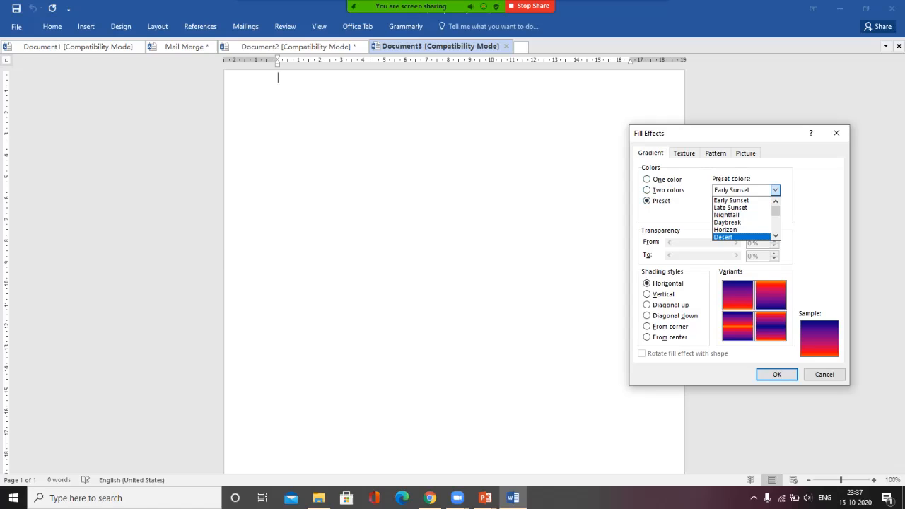
left_click(735, 237)
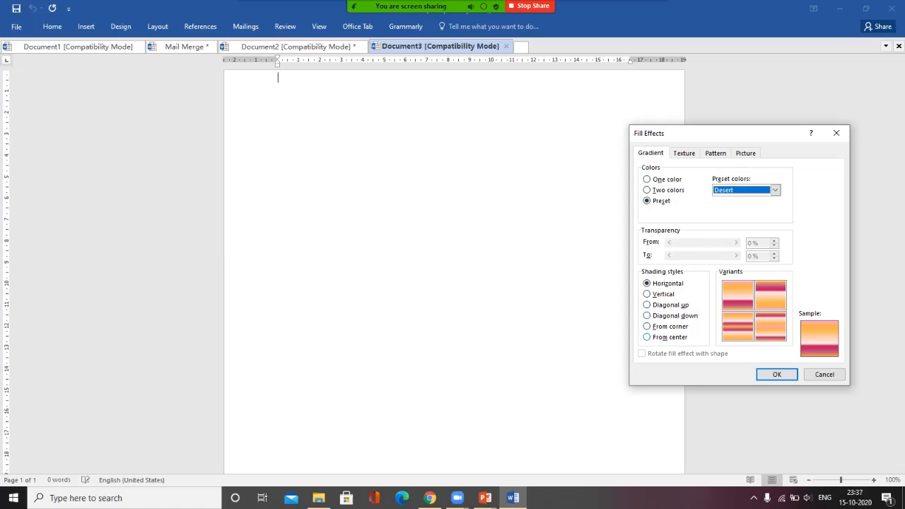
left_click(647, 337)
left_click(738, 295)
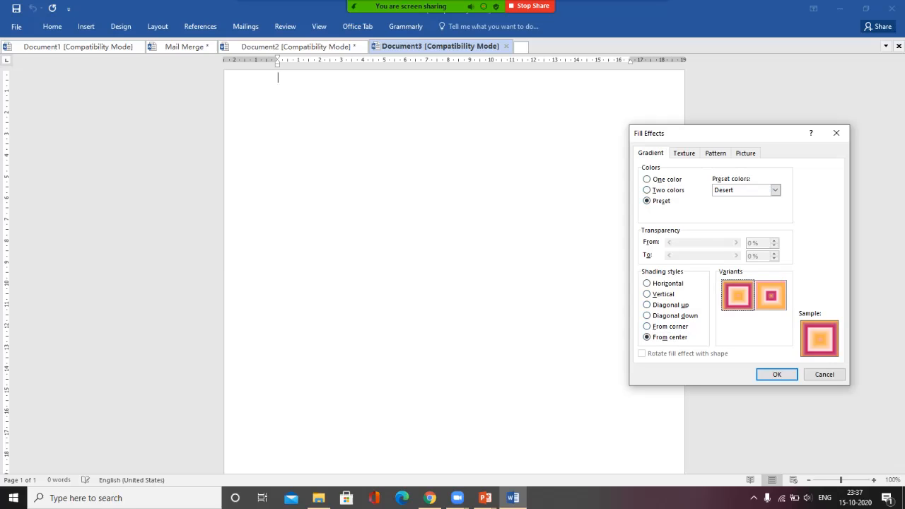
left_click(777, 375)
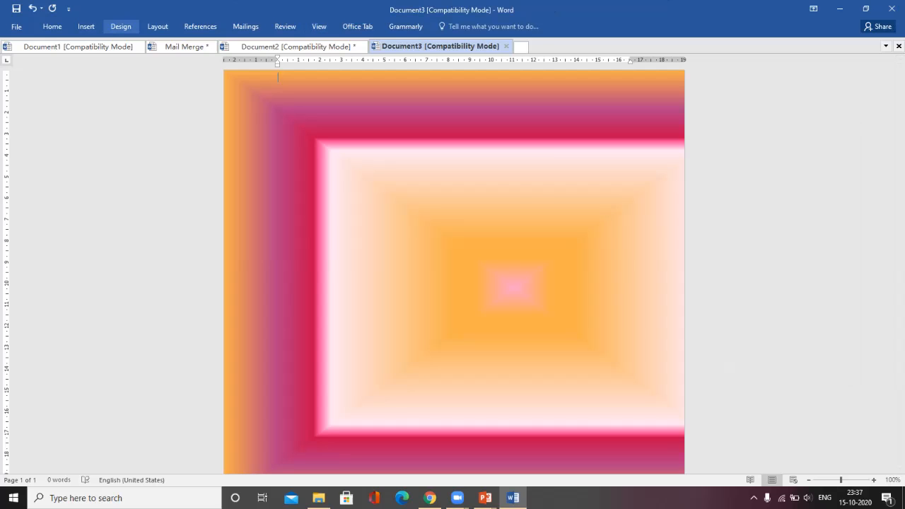
Step: Switch the page background fill to the Water droplets texture in Fill Effects
left_click(121, 26)
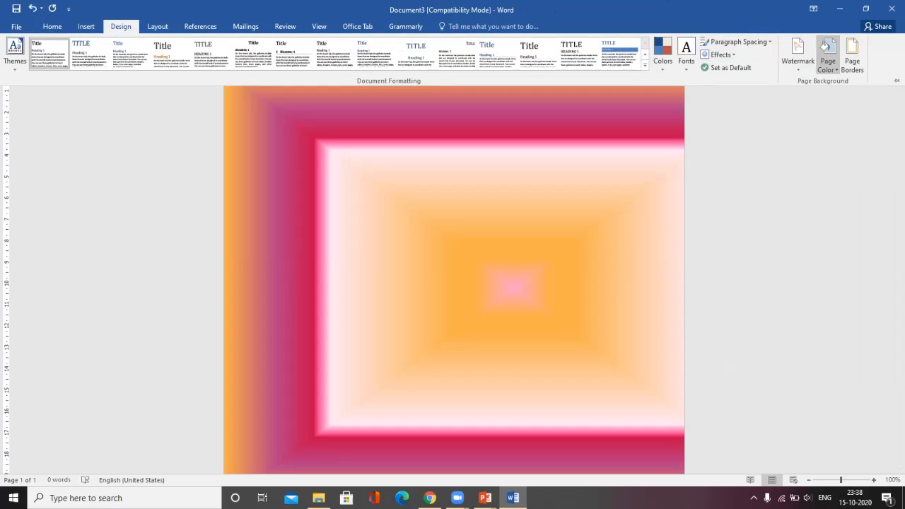
left_click(825, 46)
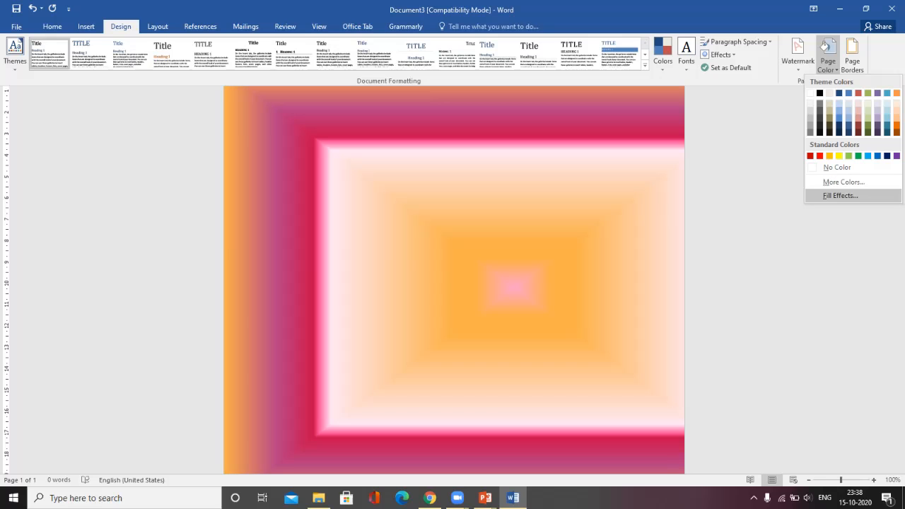
left_click(840, 195)
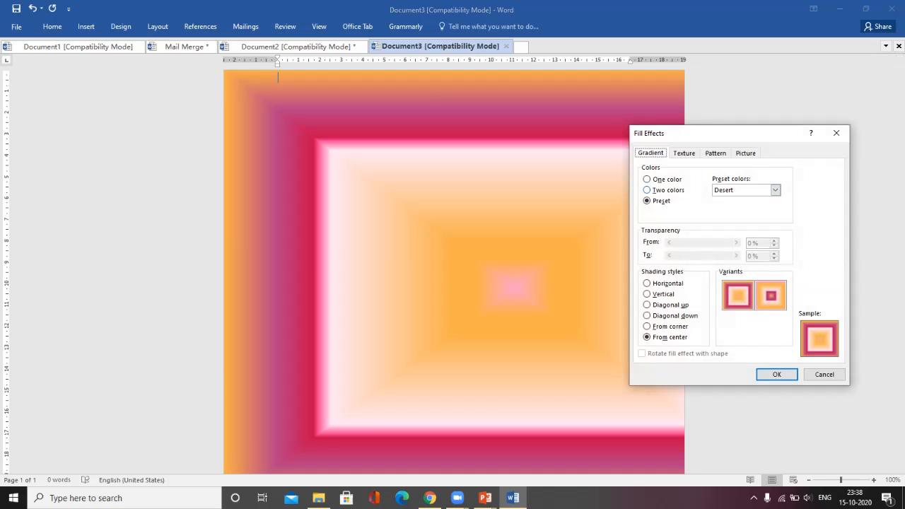
left_click(716, 154)
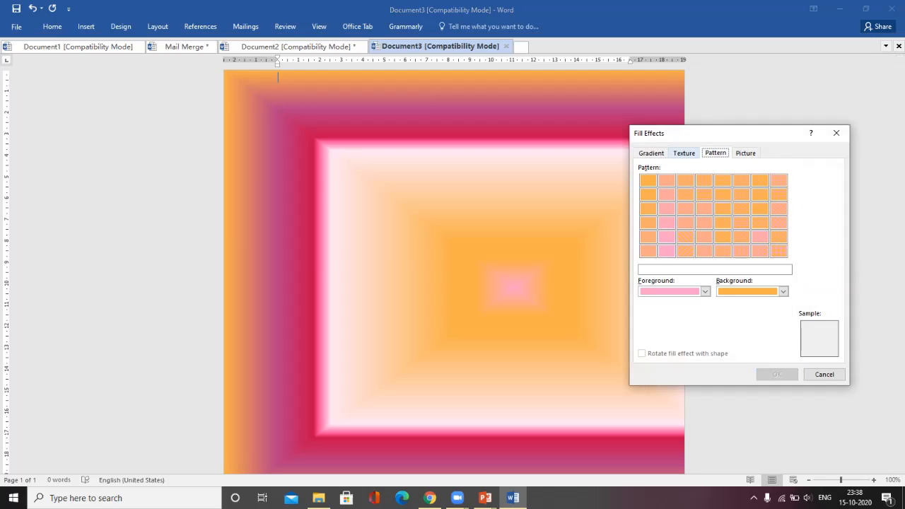
left_click(683, 154)
left_click(746, 154)
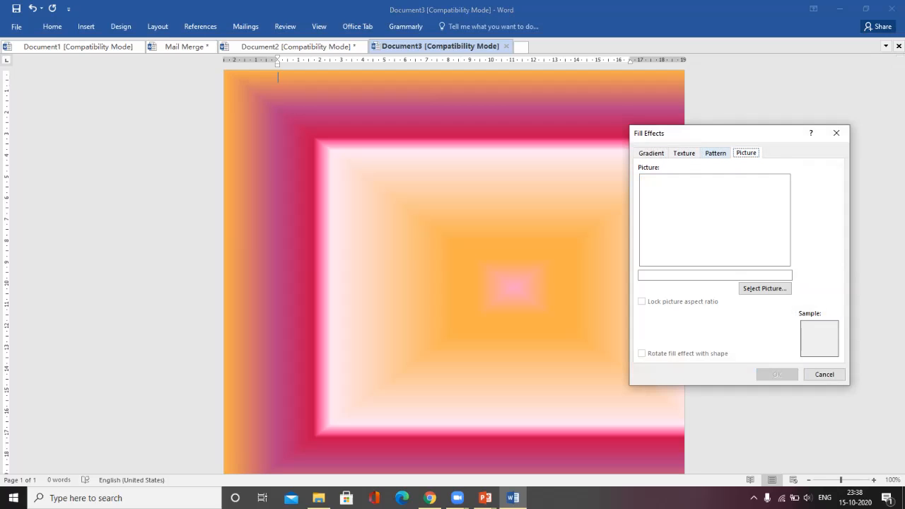
left_click(684, 153)
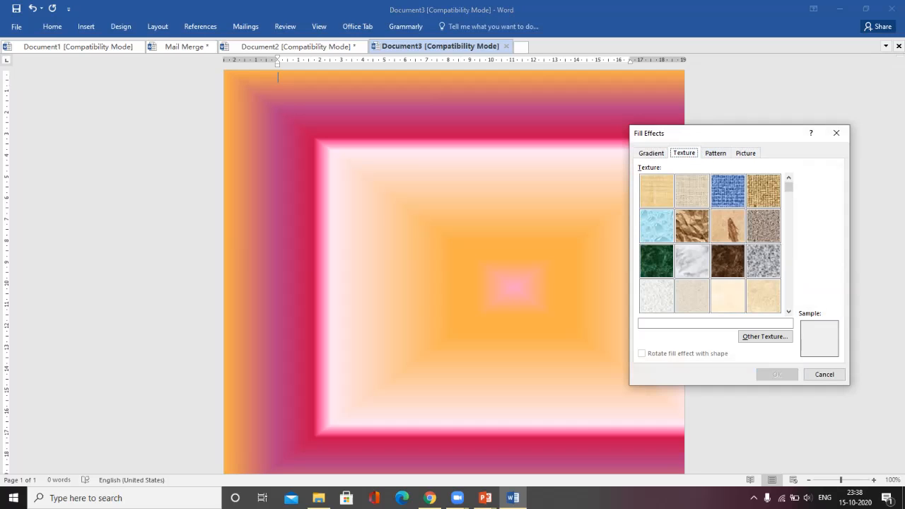
left_click(656, 226)
left_click(776, 374)
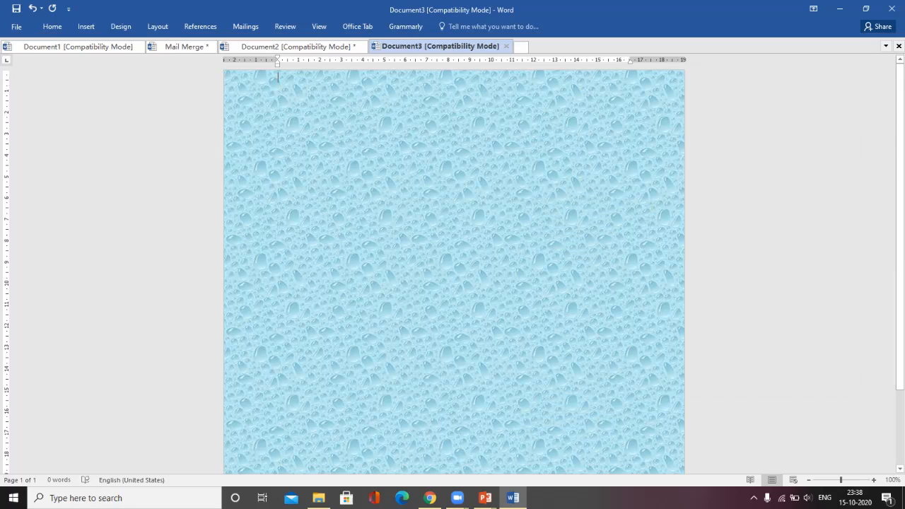
Step: Type 'Invitation For Birthday Party' below two blank lines, fixing the capitalization typos, and select it
key("Return")
key("Return")
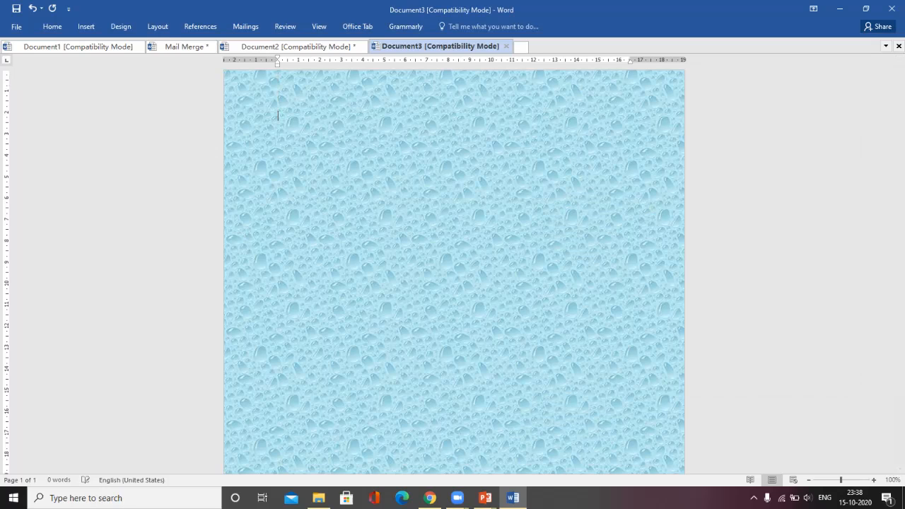
type("invit")
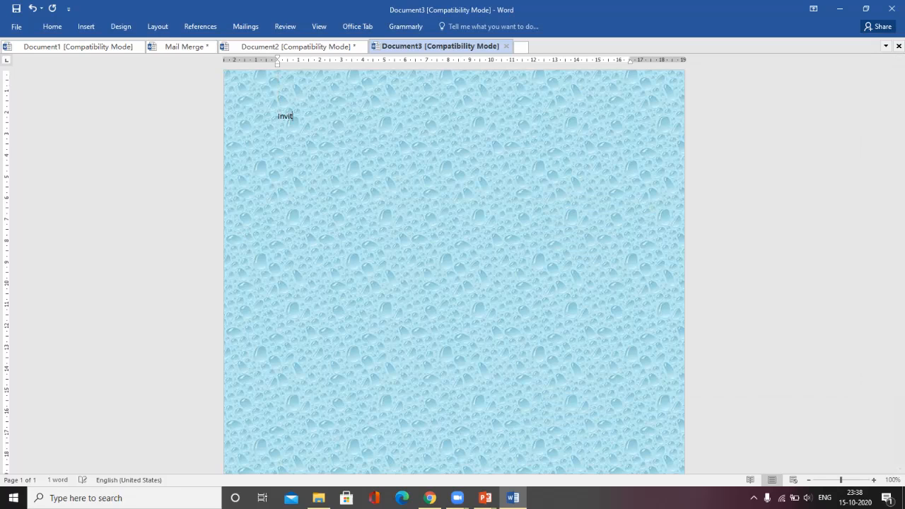
type("ation FOR")
key("BackSpace")
key("BackSpace")
type("o")
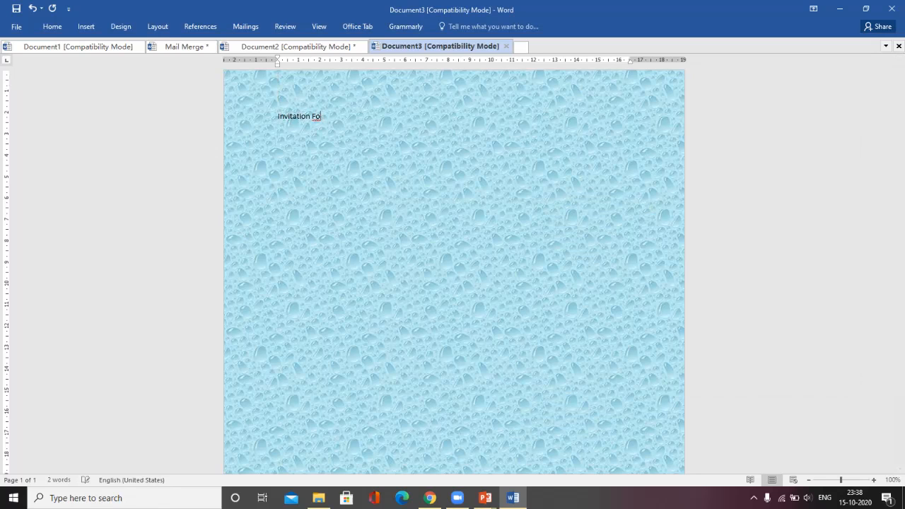
type("r Birthday PArty")
key("BackSpace")
key("BackSpace")
key("BackSpace")
key("BackSpace")
type("arty")
key("ctrl+a")
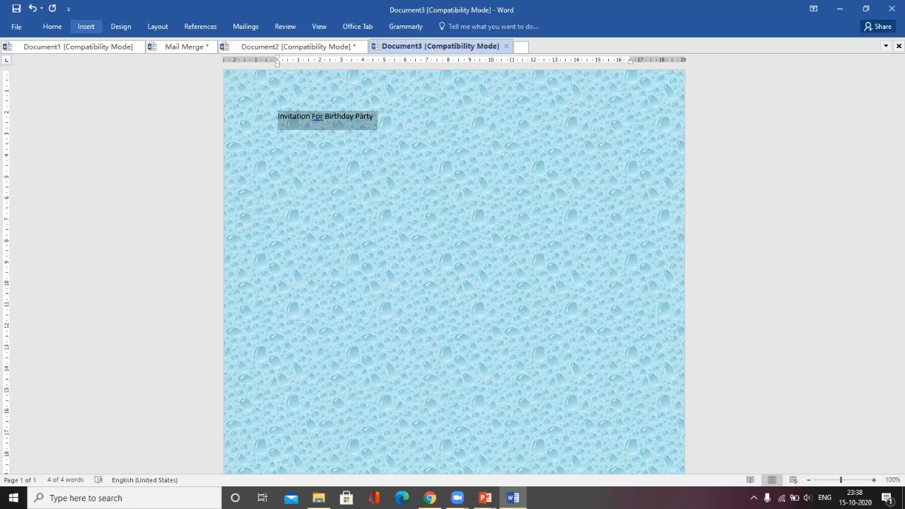
Step: Turn the heading into rainbow-gradient WordArt
left_click(85, 27)
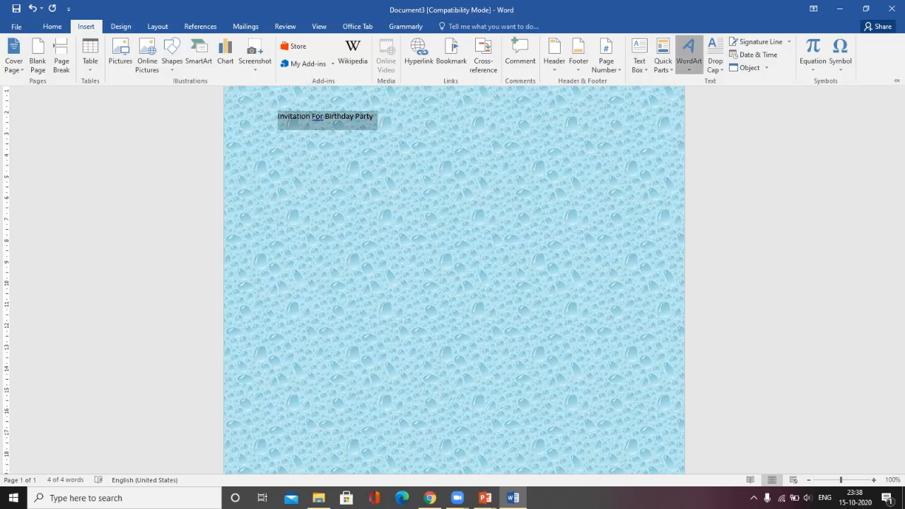
left_click(688, 53)
left_click(795, 149)
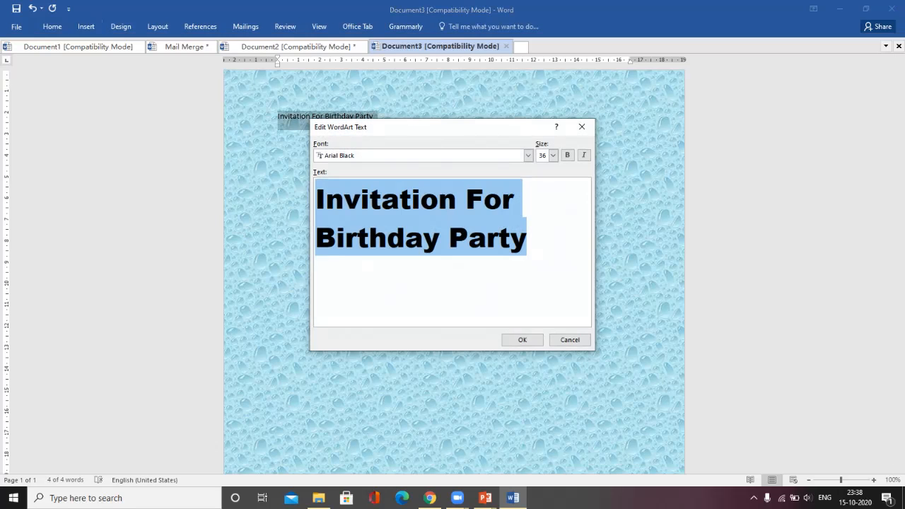
left_click(522, 339)
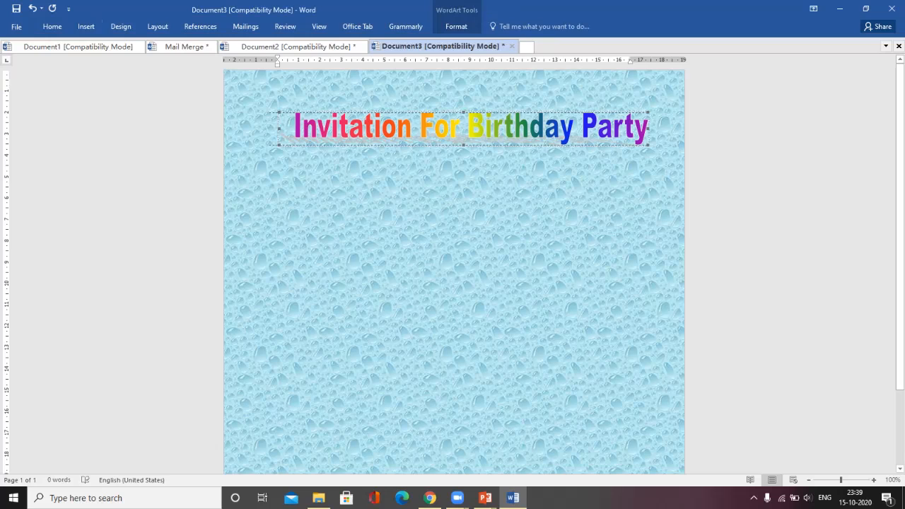
Step: Resize the WordArt heading slightly narrower, undoing and redoing the adjustments
left_click_drag(647, 128, 676, 128)
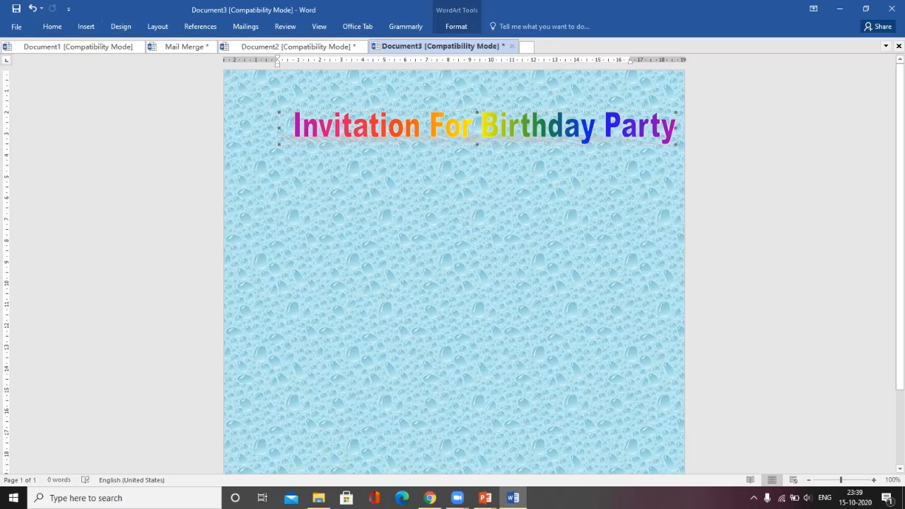
left_click_drag(478, 129, 449, 128)
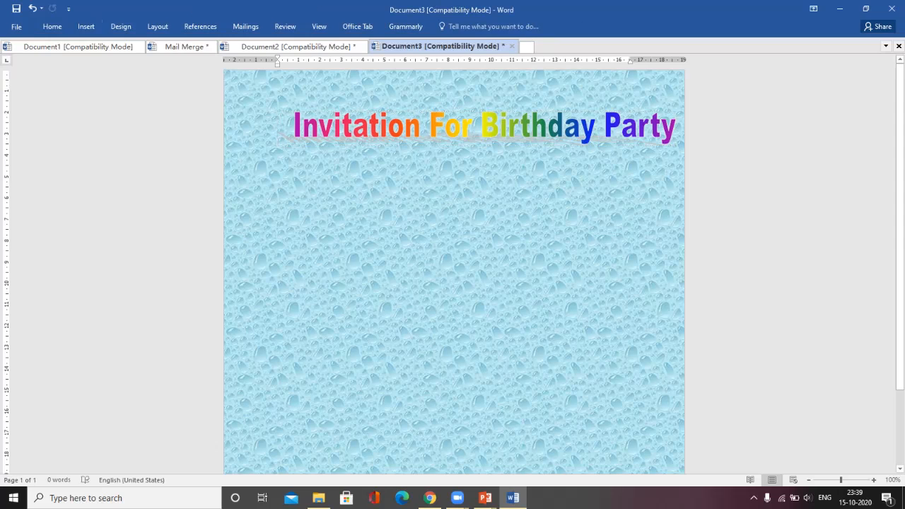
left_click(453, 128)
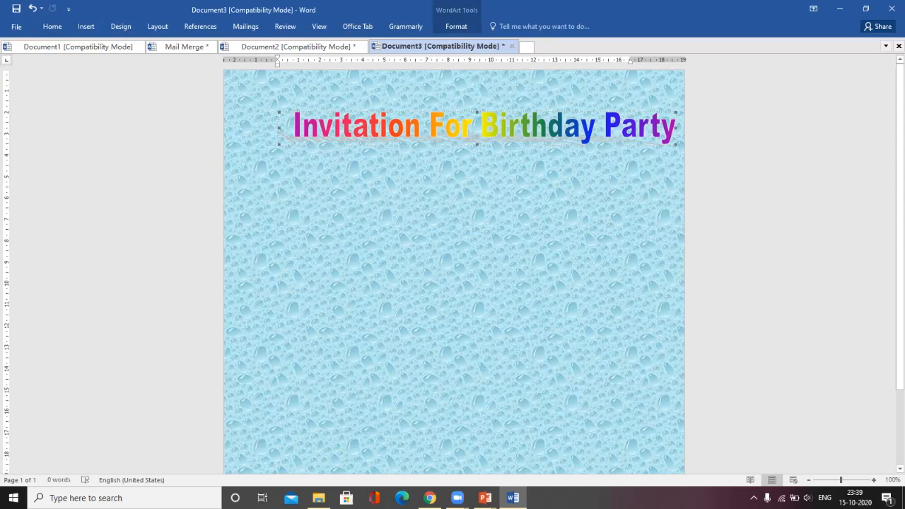
key("ctrl+z")
key("ctrl+y")
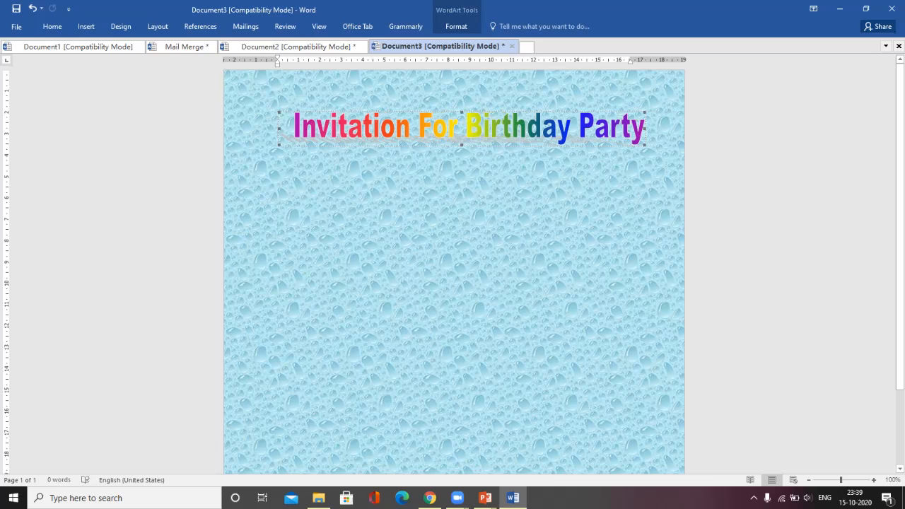
left_click(86, 26)
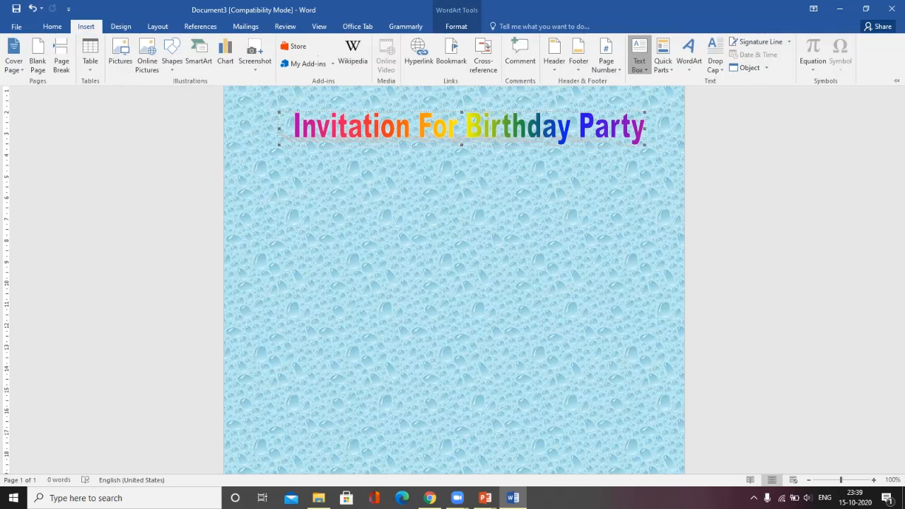
Step: Enclose the rainbow WordArt heading in a white bordered text box
left_click(639, 60)
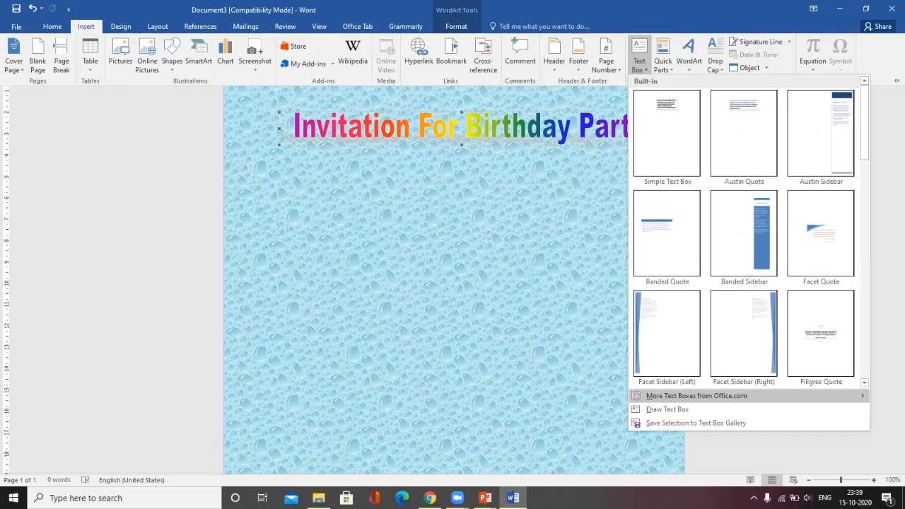
left_click(667, 409)
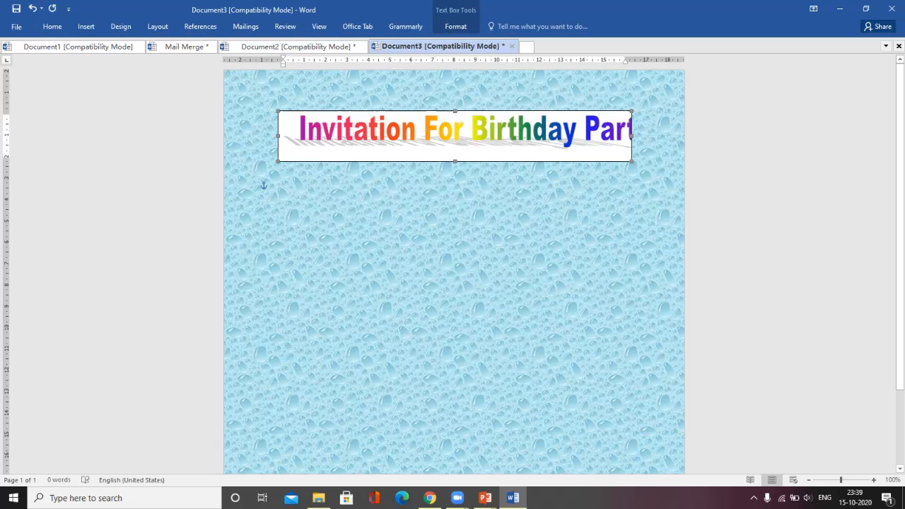
left_click(279, 187)
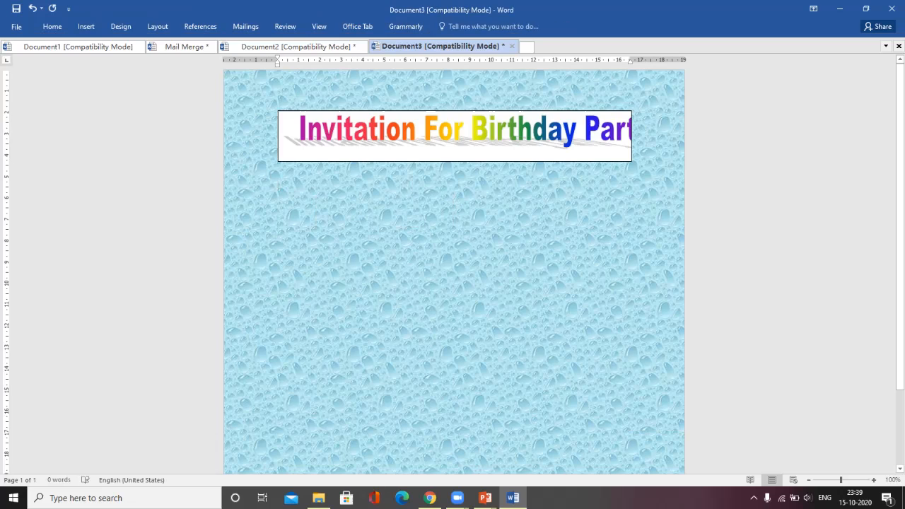
key("Return")
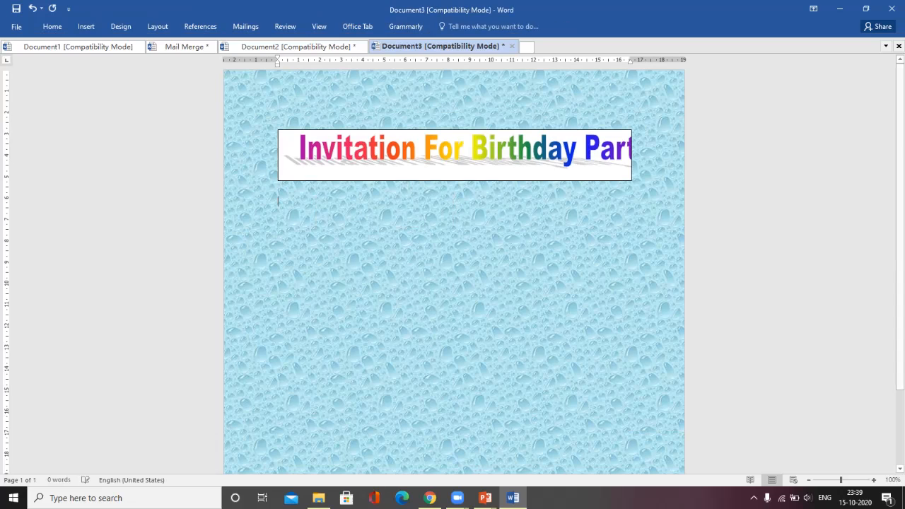
key("ctrl+z")
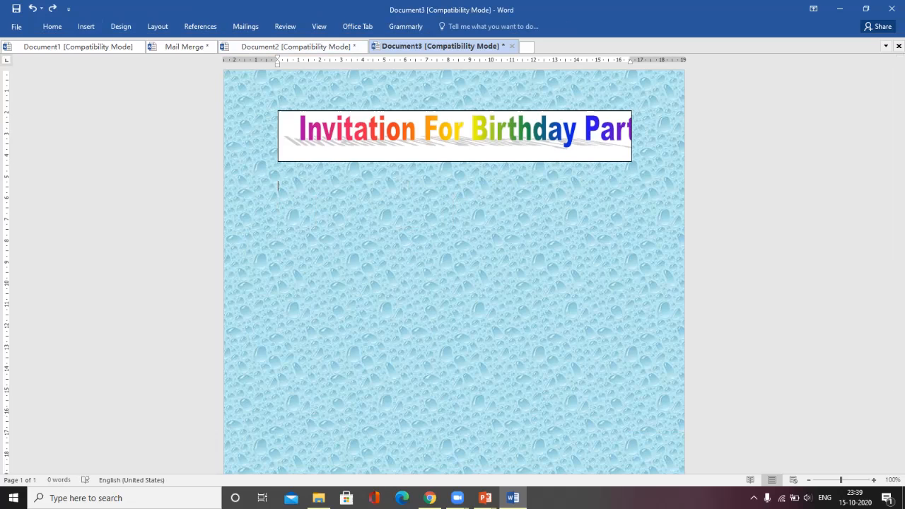
Step: Choose Draw Text Box from the text box gallery
left_click(85, 26)
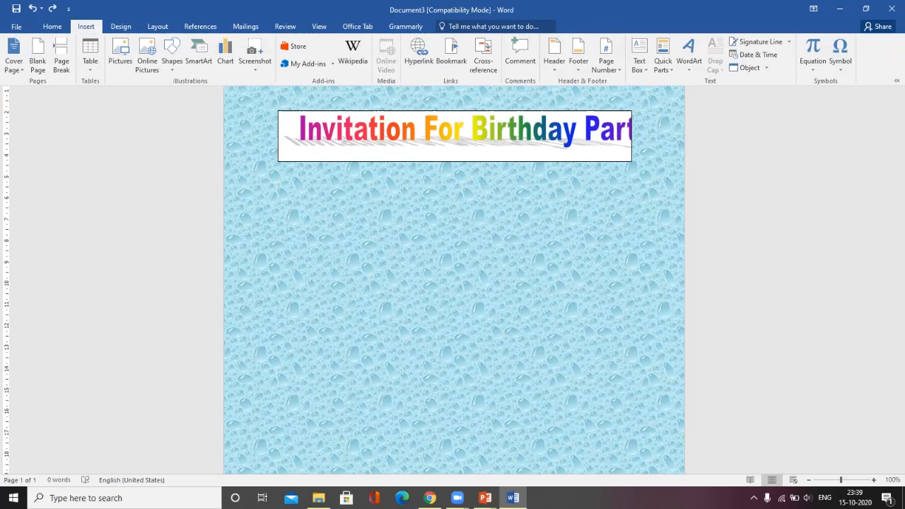
left_click(639, 57)
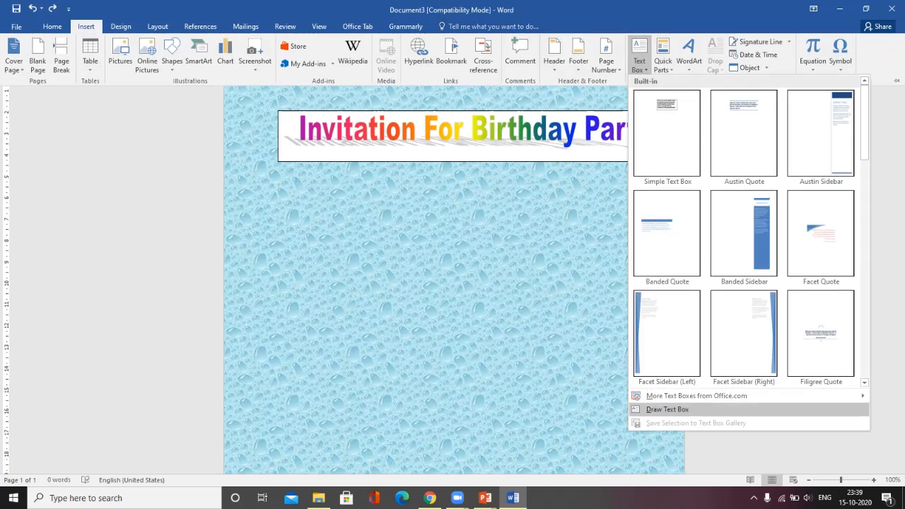
left_click(667, 409)
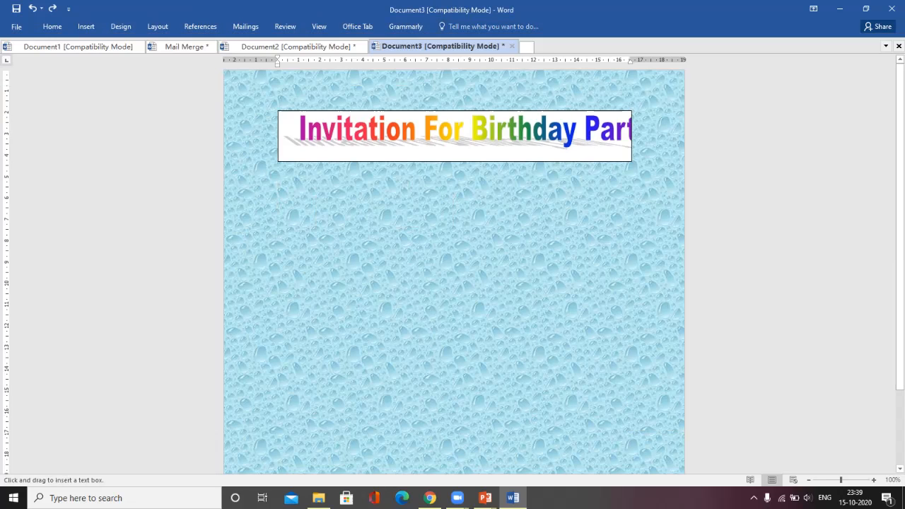
Step: Draw a large text box under the heading, type the invitation sentence, and correct 'ocassion' to 'occasion'
left_click_drag(283, 205, 632, 443)
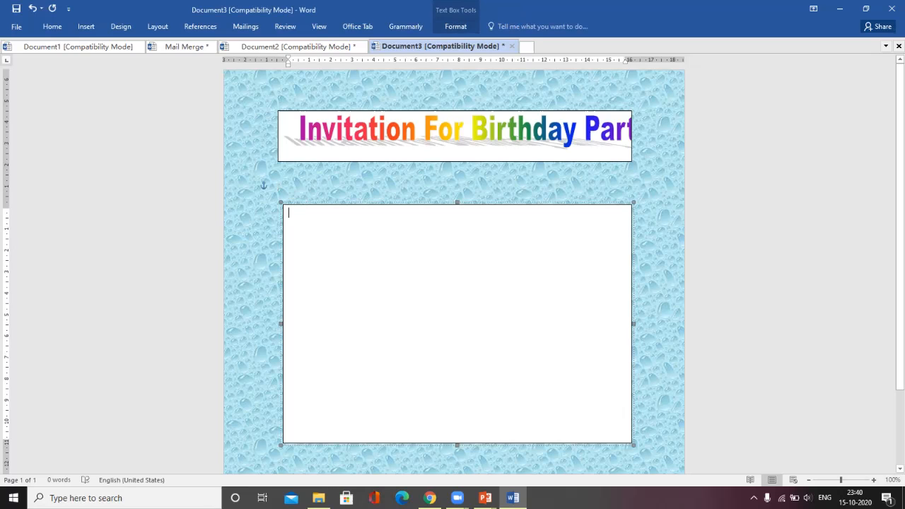
type("(1")
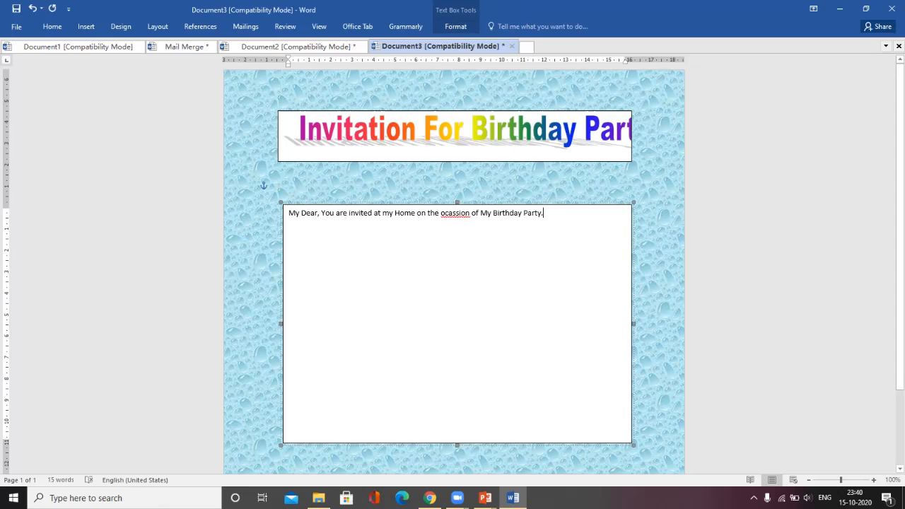
right_click(447, 212)
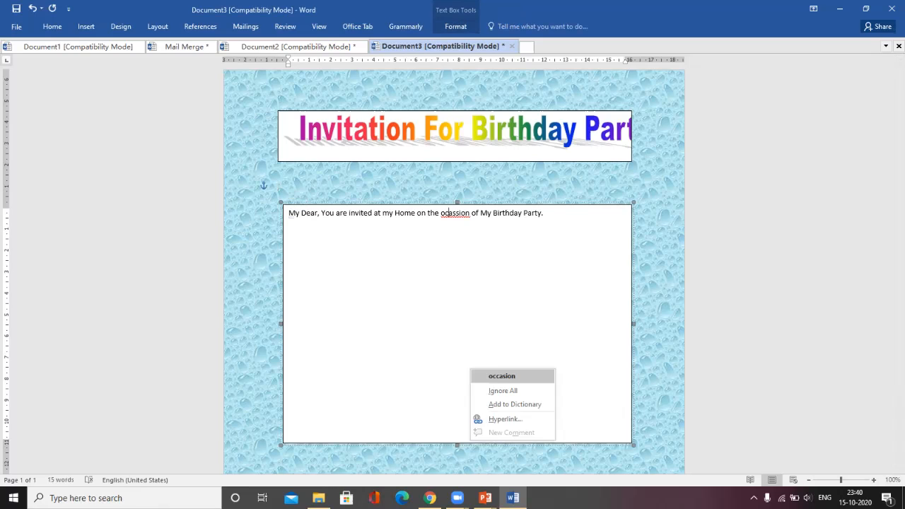
left_click(501, 375)
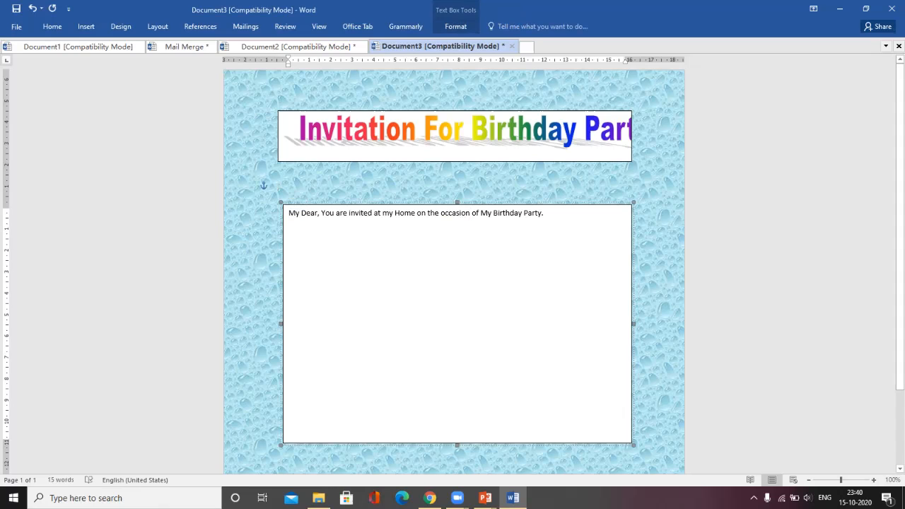
Step: Put 'My Dear,' on its own line and add a 'To' line above it
key("Return")
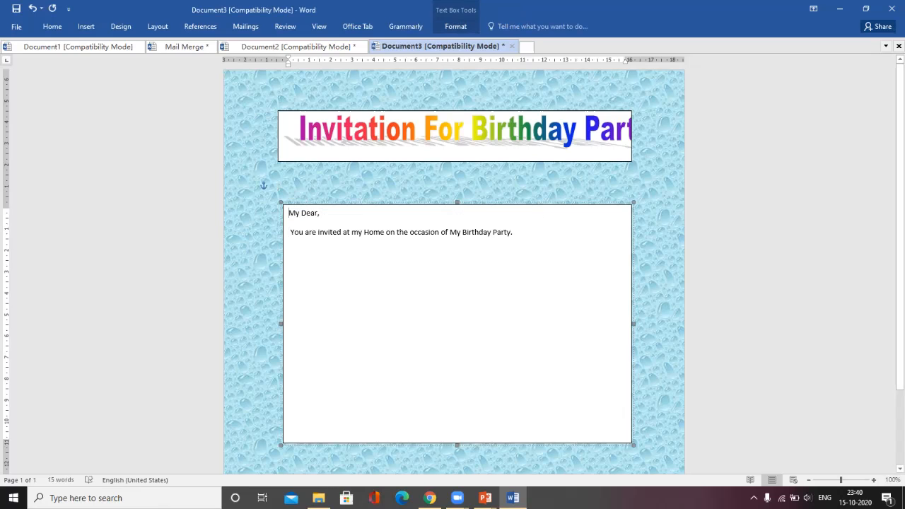
key("Return")
key("Return")
key("Return")
key("Return")
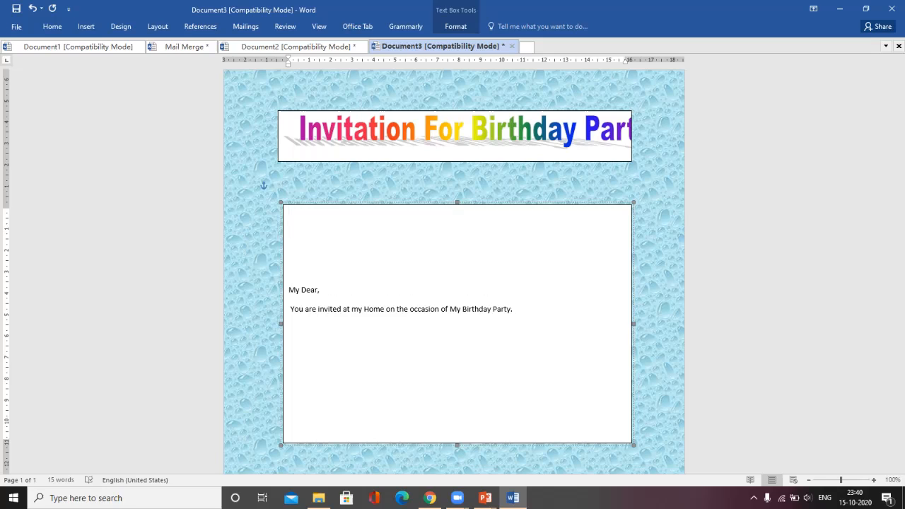
type("ame")
key("BackSpace")
key("BackSpace")
key("BackSpace")
key("BackSpace")
type("To")
Step: Add 'Name:', 'Address:' and 'Mobile:' lines below 'To'
key("Return")
type("NAm")
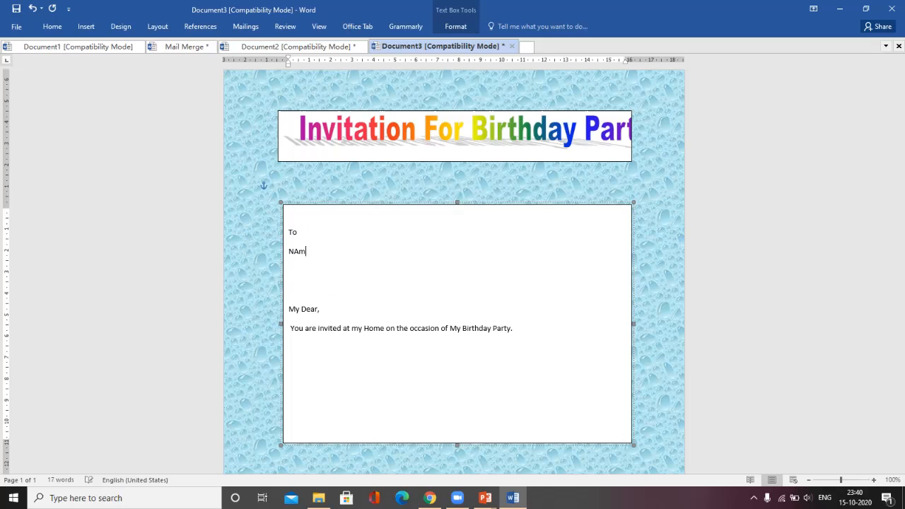
key("BackSpace")
key("BackSpace")
type("ame")
key("Return")
type("A")
type("ddr")
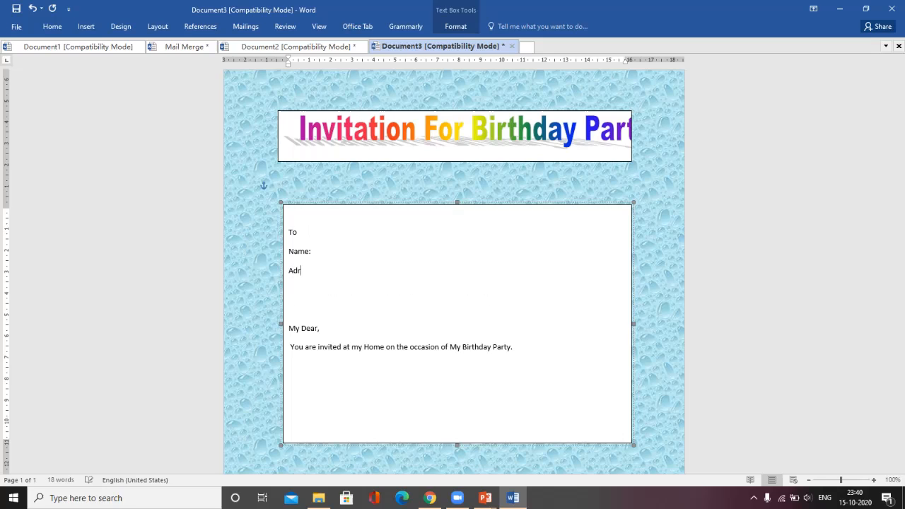
type("ess:")
key("Return")
type("M")
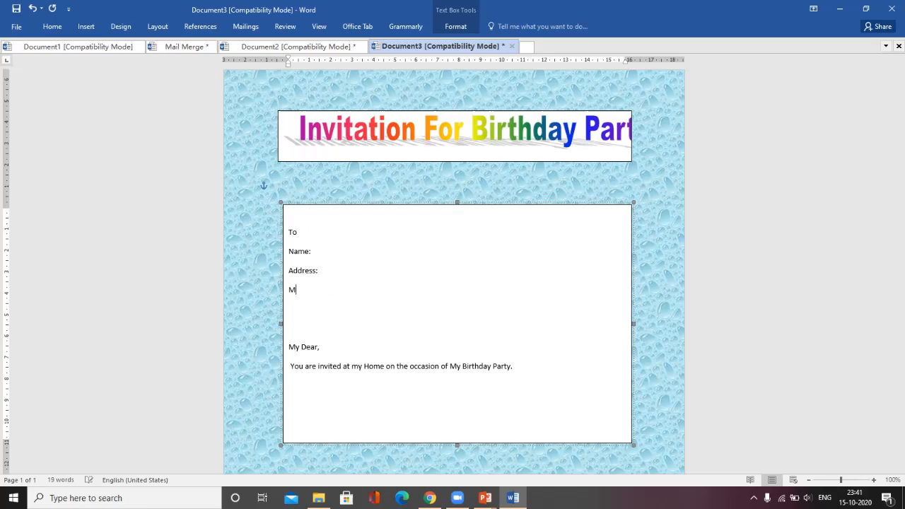
type("obile:")
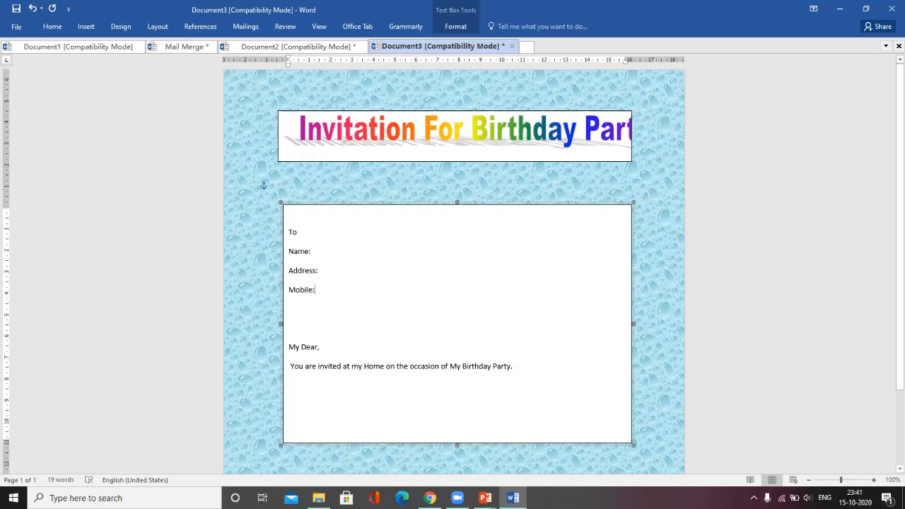
left_click(510, 366)
left_click(315, 289)
left_click(121, 26)
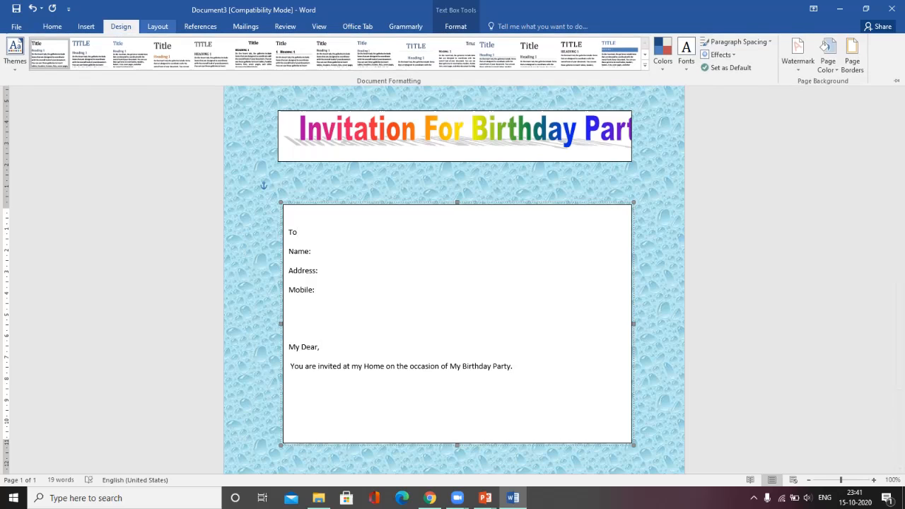
left_click(157, 26)
Step: Change the text box to a Vertical Scroll shape and drag its top edge up toward the heading
left_click(455, 26)
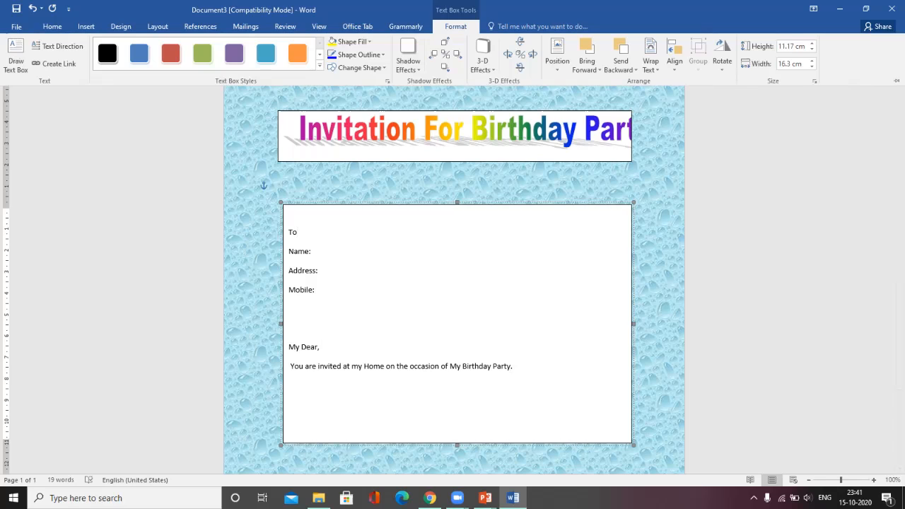
left_click(359, 67)
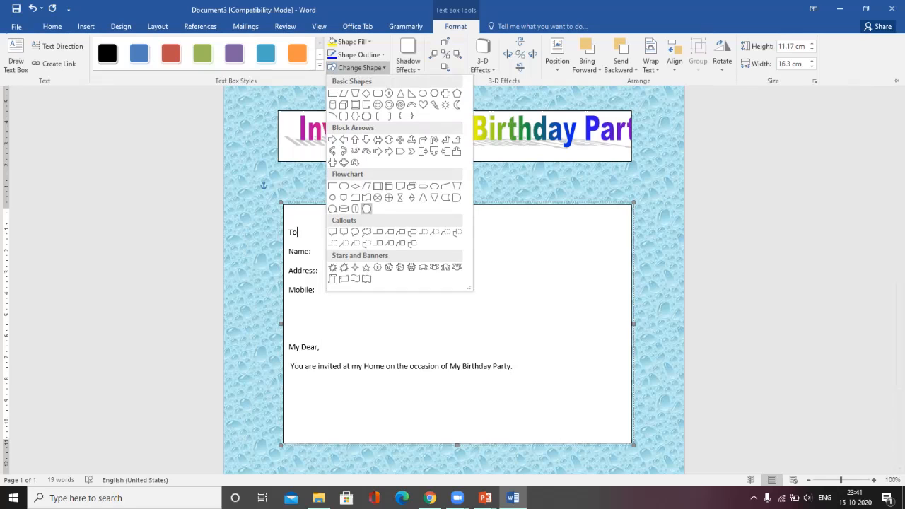
left_click(332, 279)
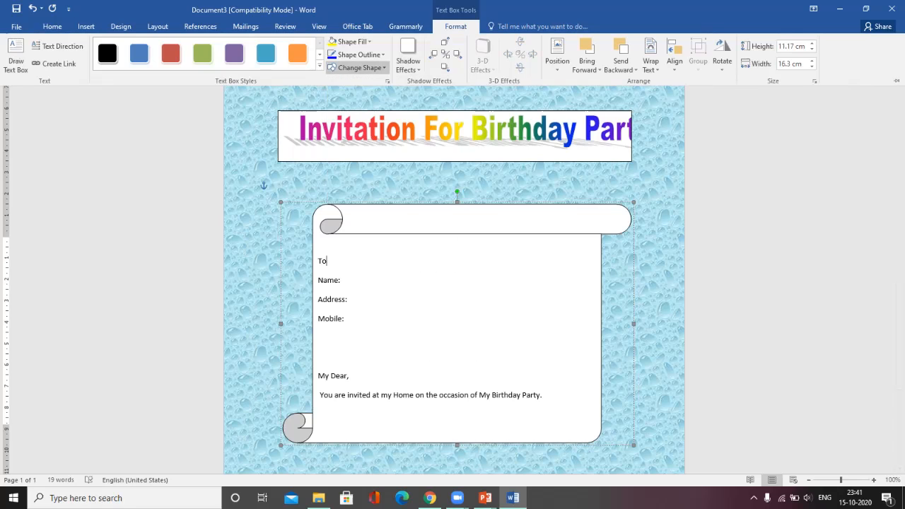
key("Escape")
key("Escape")
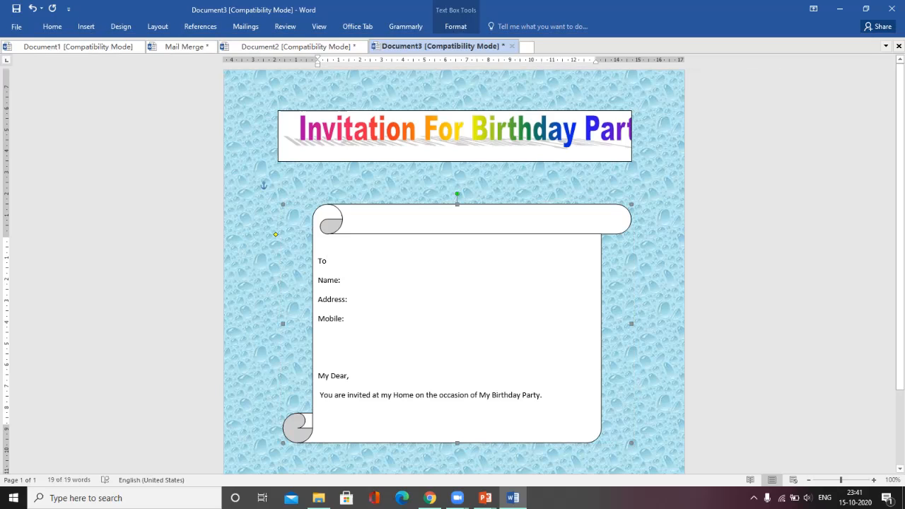
left_click_drag(457, 204, 457, 182)
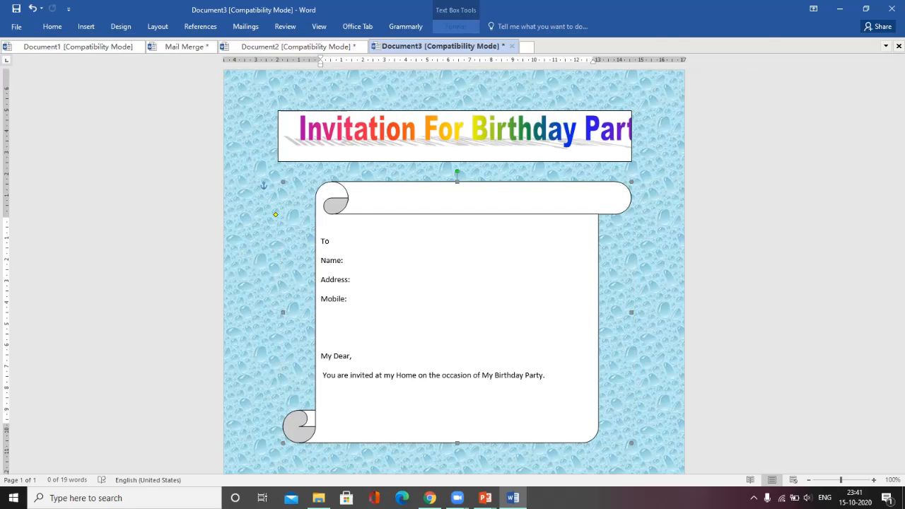
left_click(455, 26)
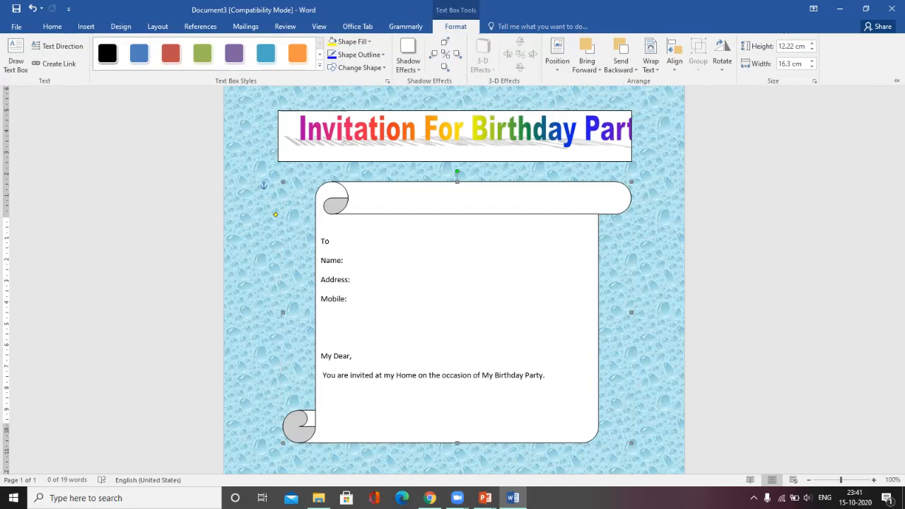
left_click(351, 41)
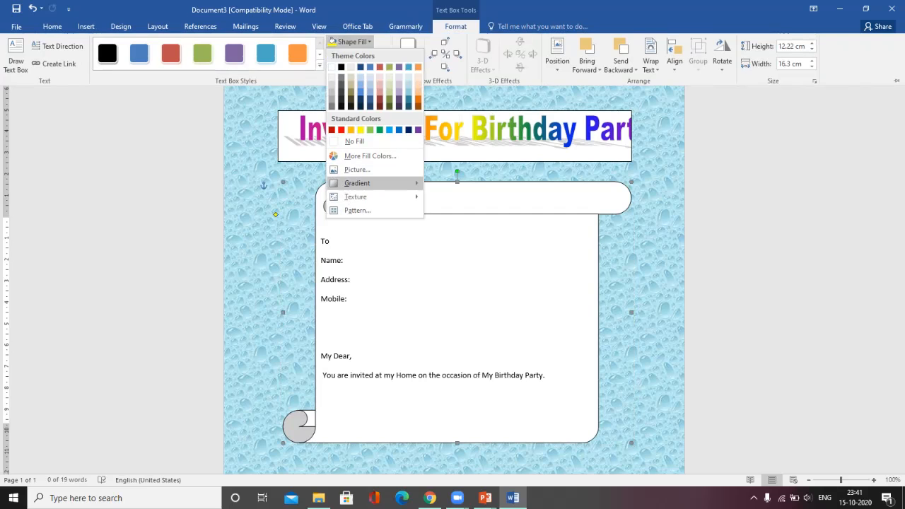
mouse_move(357, 184)
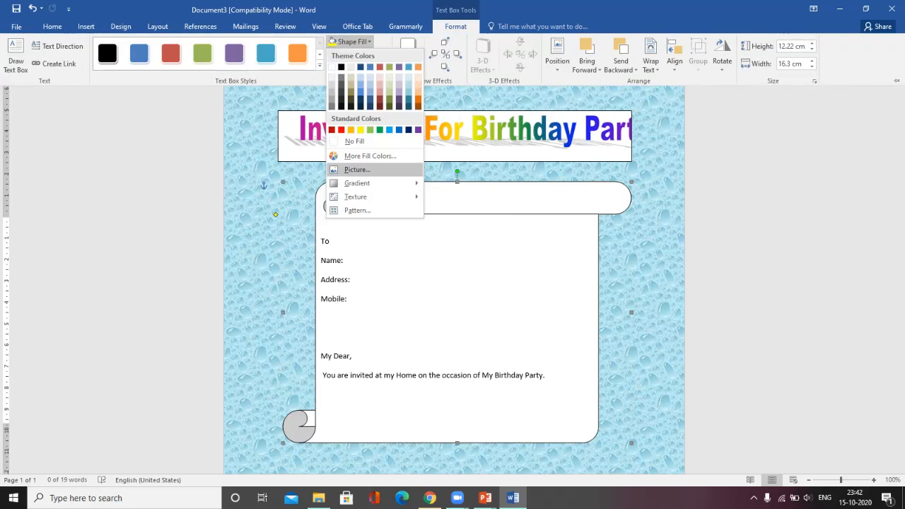
left_click(357, 170)
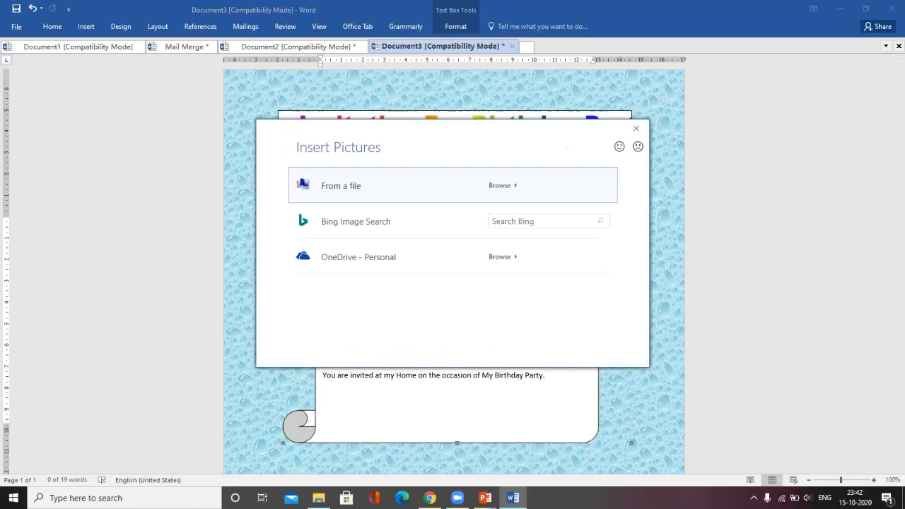
left_click(500, 185)
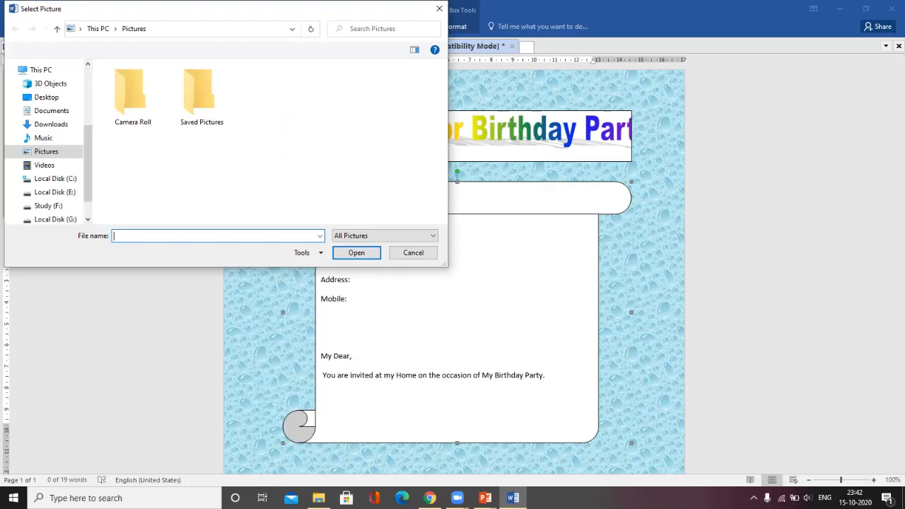
left_click(51, 125)
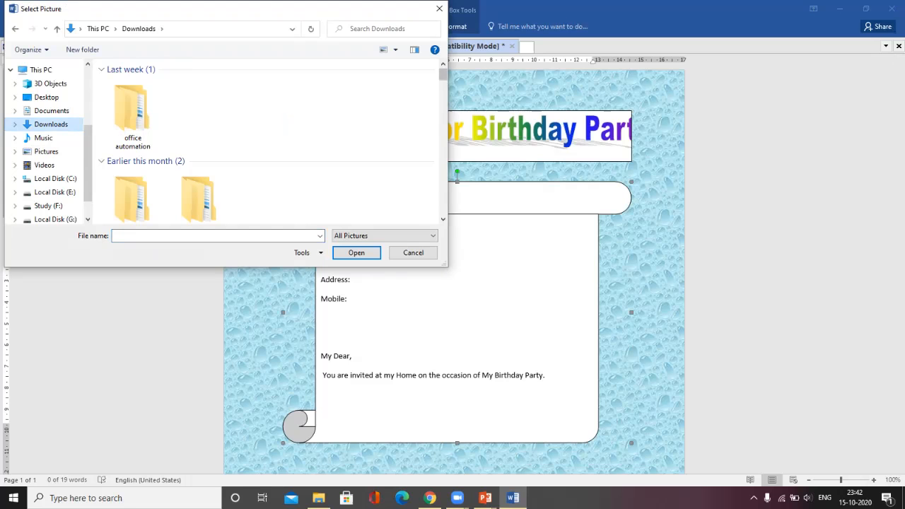
scroll(199, 142, "down", 3)
double_click(198, 135)
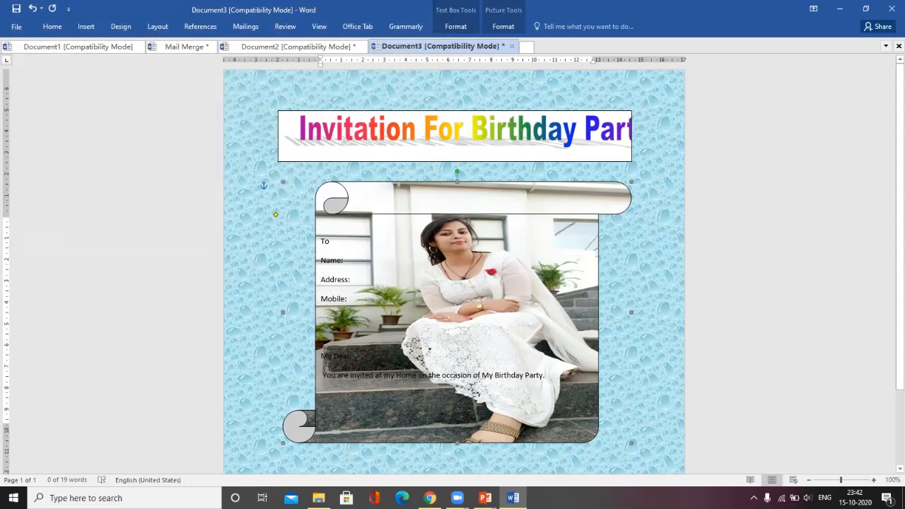
key("ctrl+z")
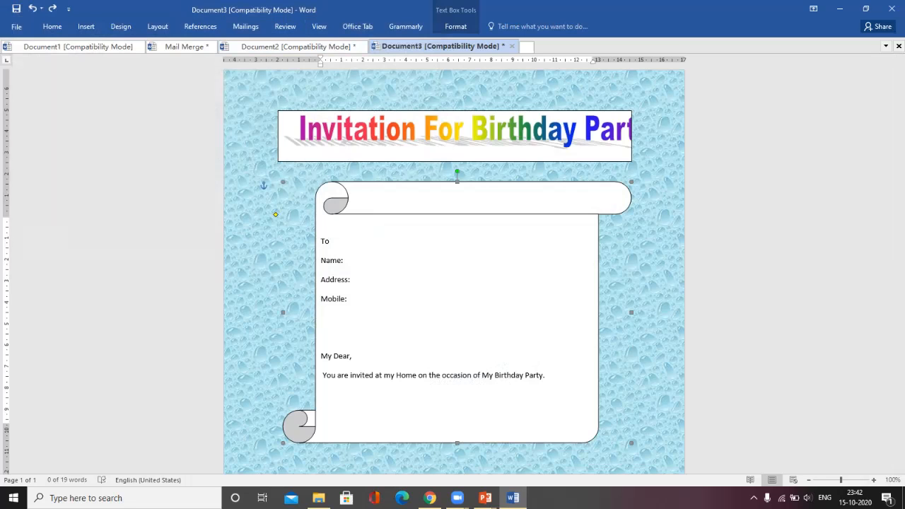
left_click(455, 26)
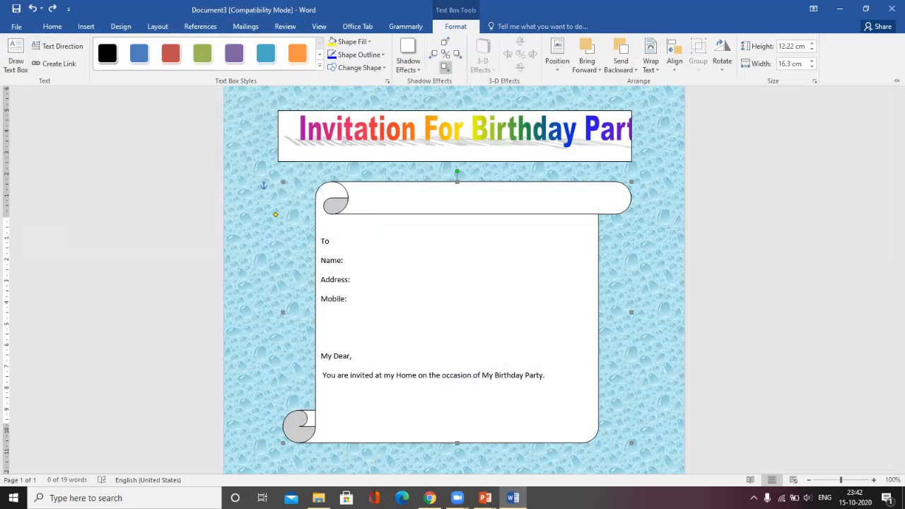
Step: Apply the Papyrus texture from Shape Fill to the scroll-shaped text box
left_click(352, 41)
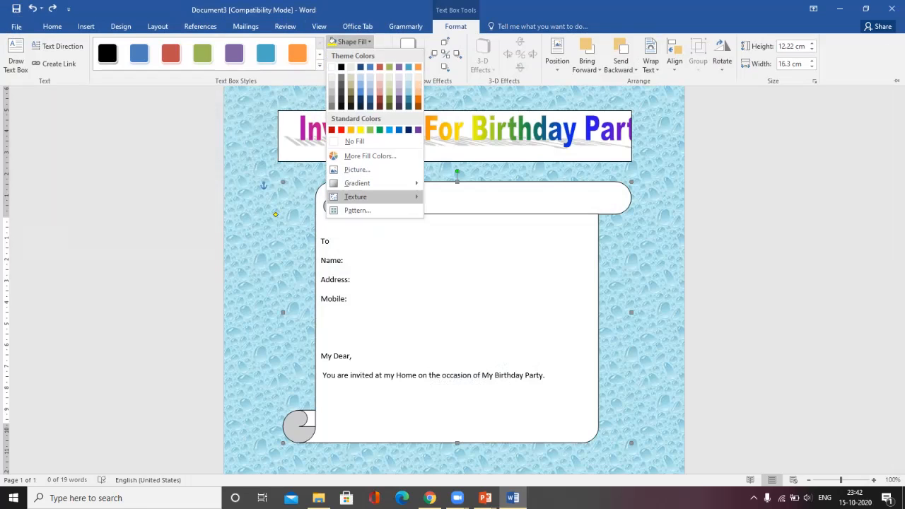
mouse_move(355, 196)
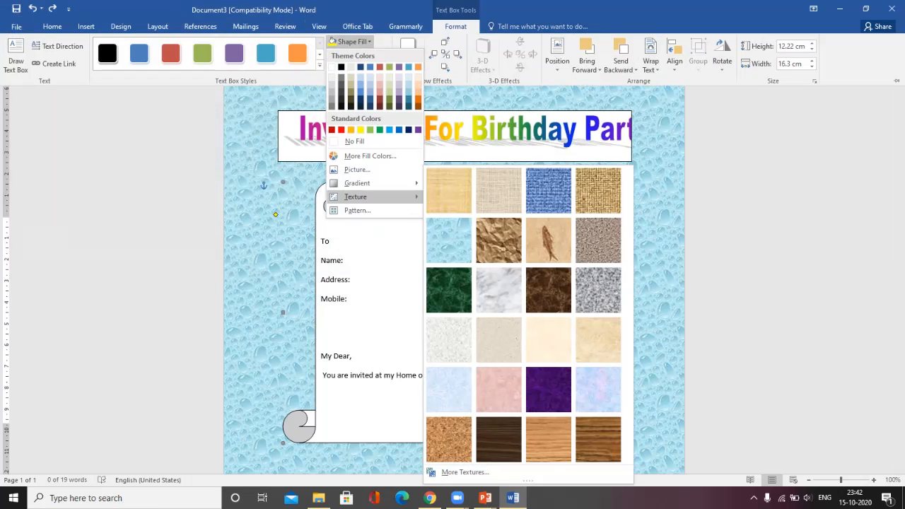
left_click(447, 196)
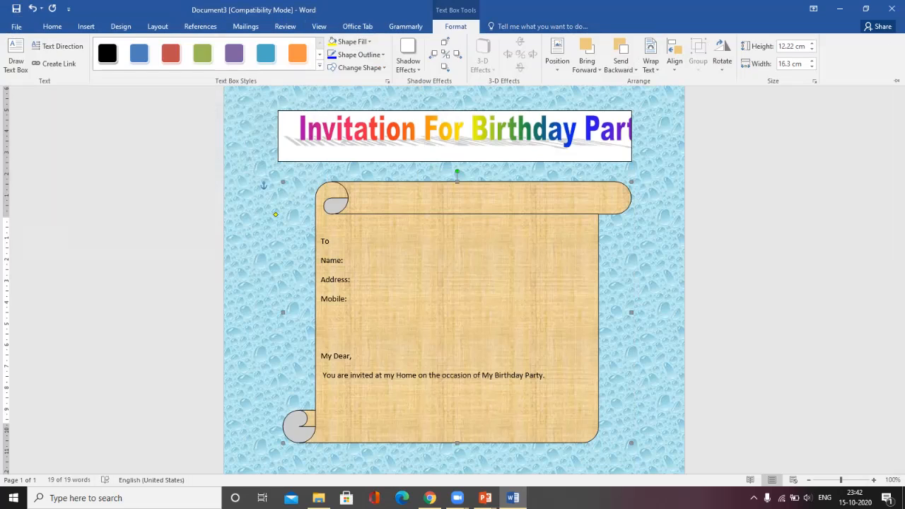
left_click(447, 196)
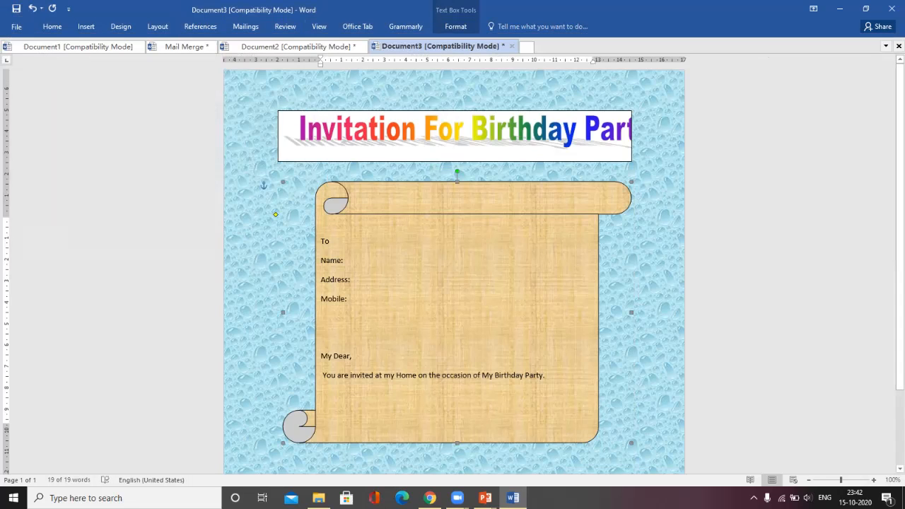
Step: Make the 'My Dear,' greeting and invitation sentence bold and red
left_click_drag(549, 377, 324, 341)
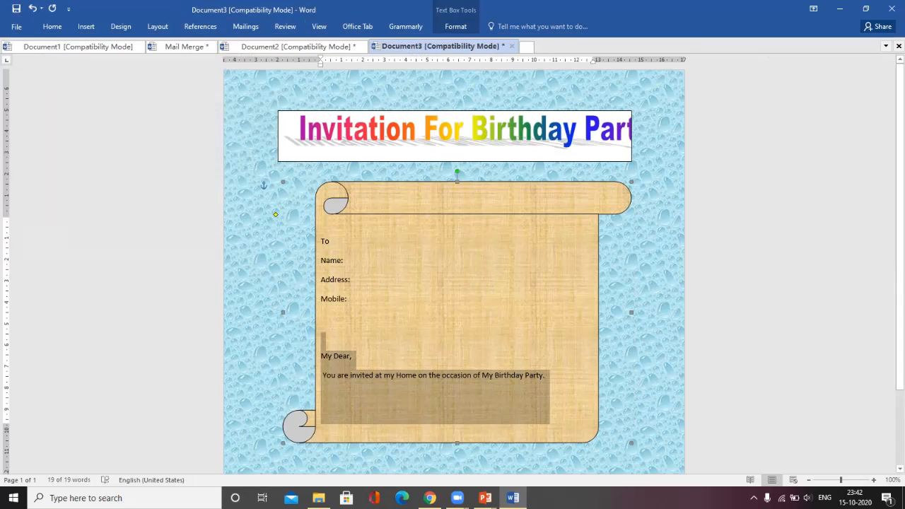
key("ctrl+b")
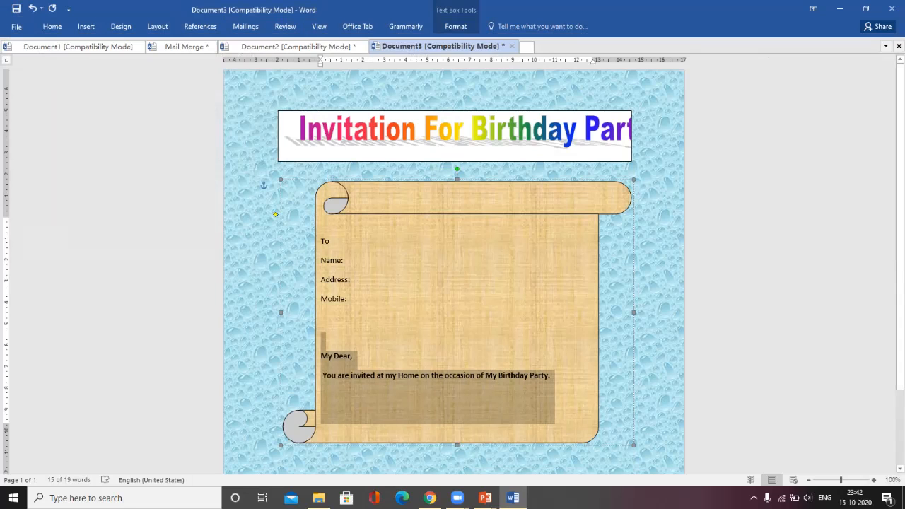
left_click(53, 26)
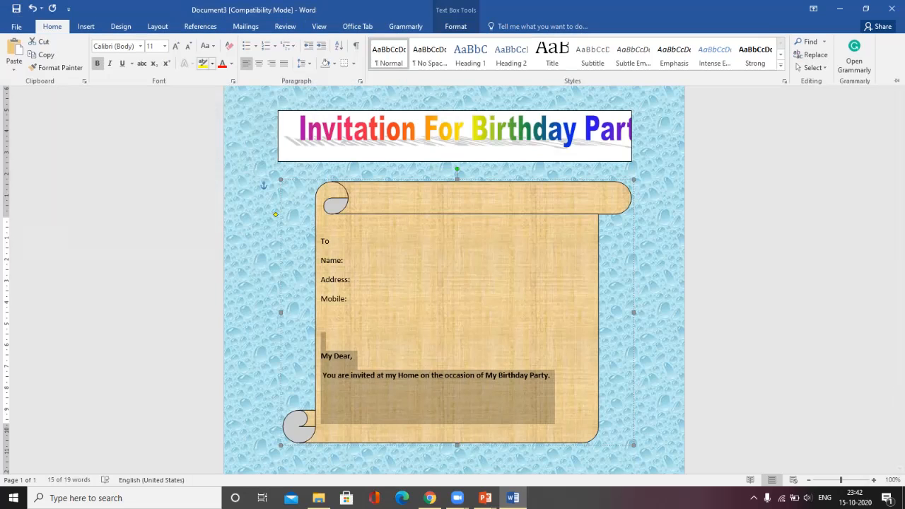
left_click(221, 64)
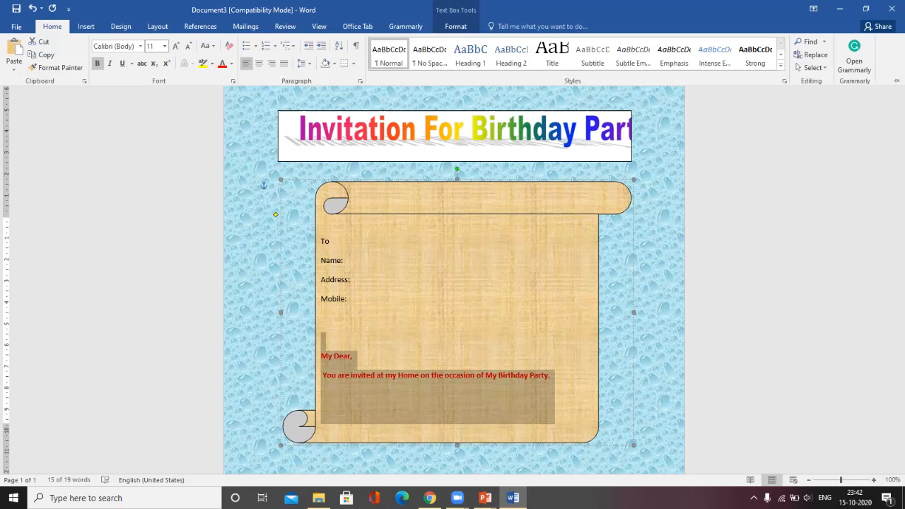
Step: Set that text to Blackadder ITC and grow it to size 18
left_click(140, 46)
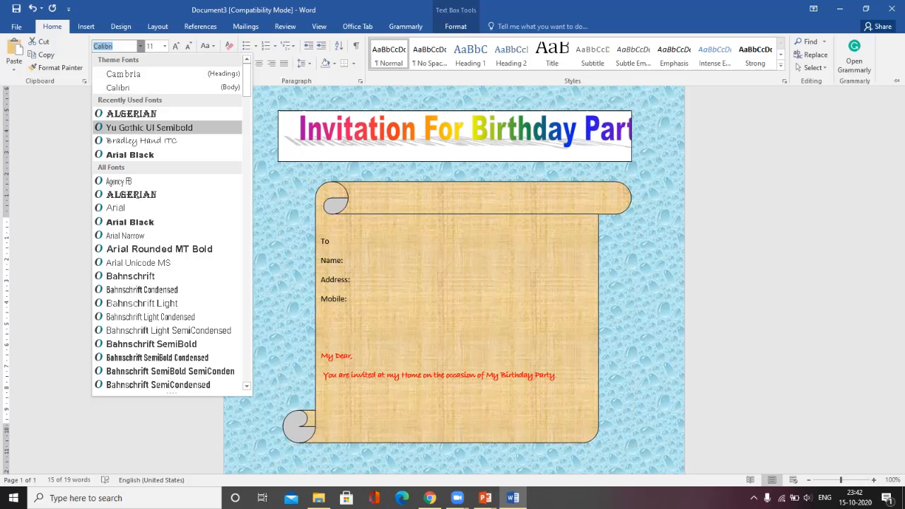
scroll(167, 127, "down", 6)
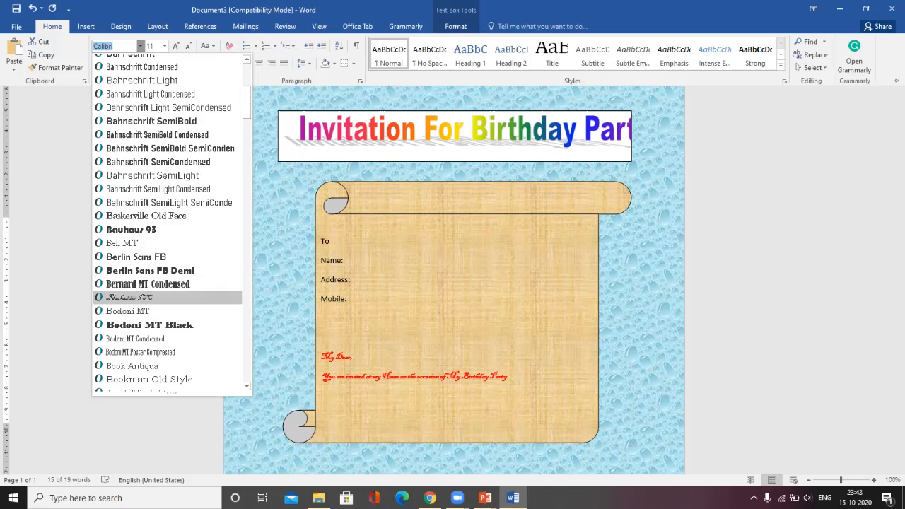
left_click(134, 297)
left_click(175, 46)
left_click(175, 46)
left_click(175, 46)
left_click(176, 46)
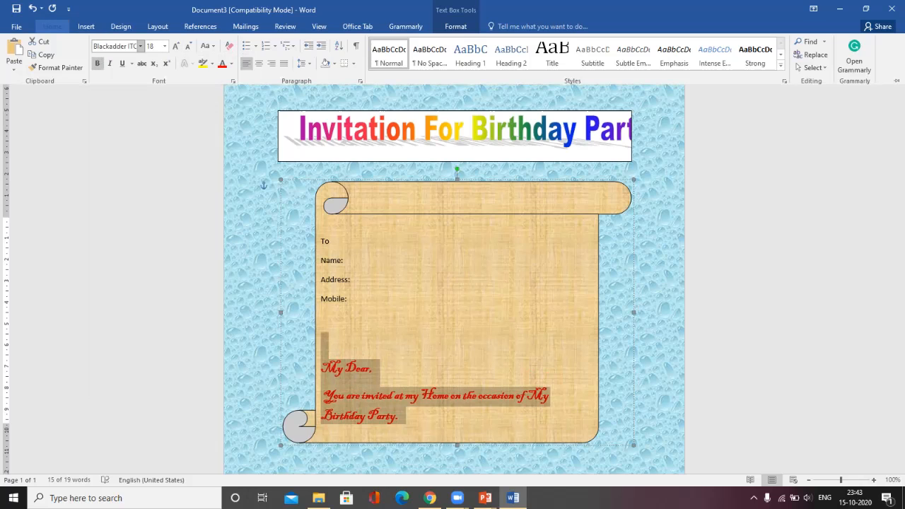
double_click(52, 26)
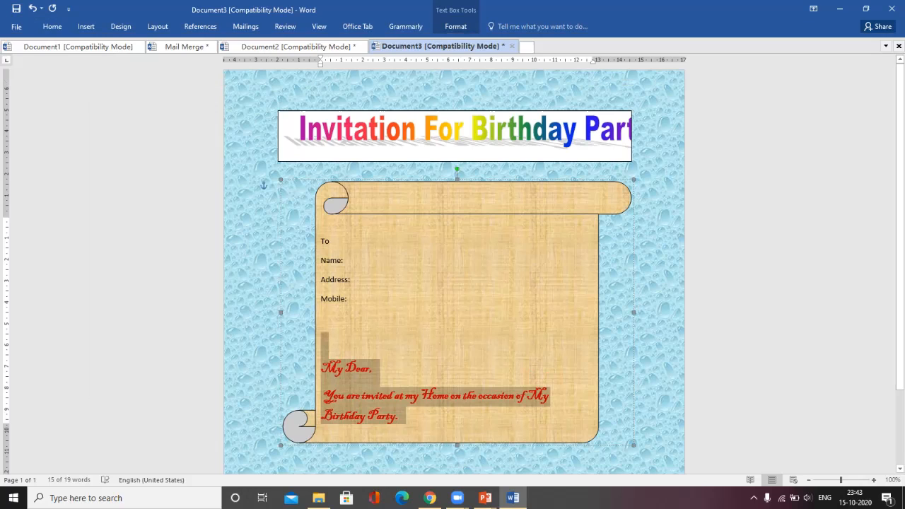
Step: Widen the scroll shape on both sides and make the To, Name, Address, Mobile labels bold Algerian
left_click_drag(634, 312, 676, 312)
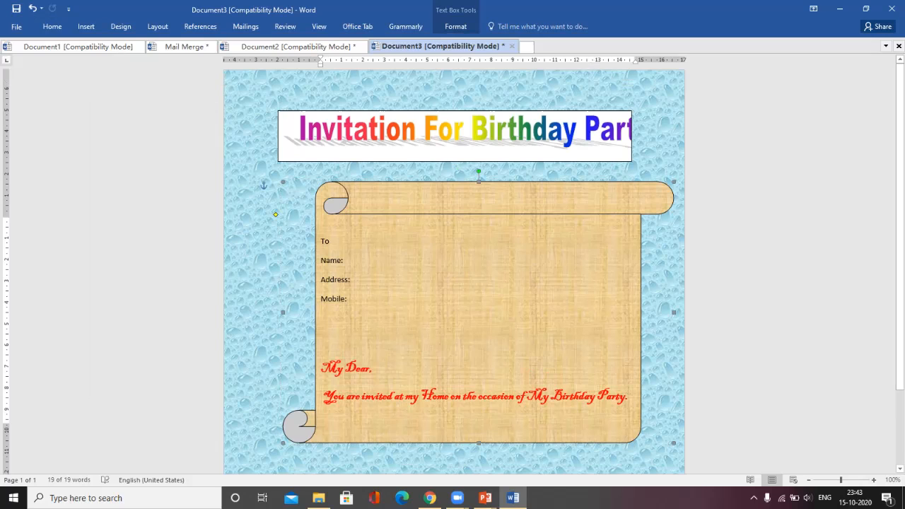
left_click_drag(283, 311, 245, 312)
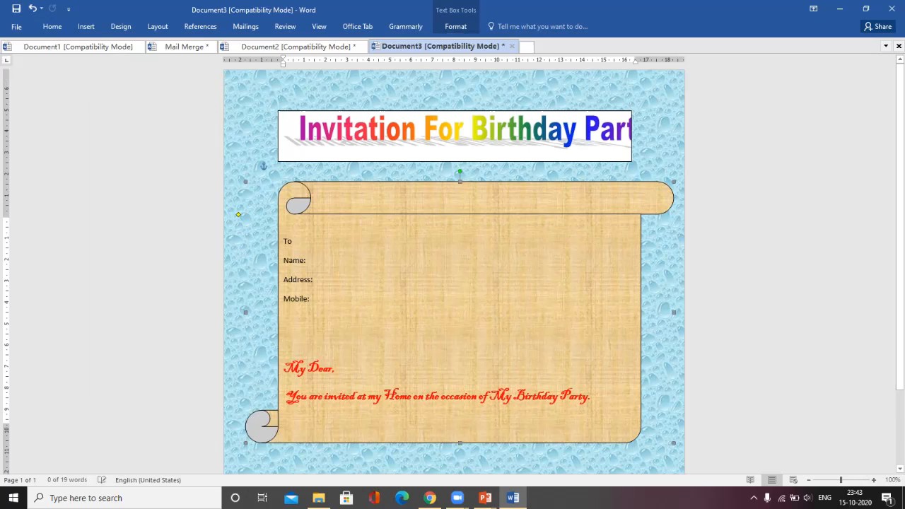
left_click_drag(315, 300, 283, 242)
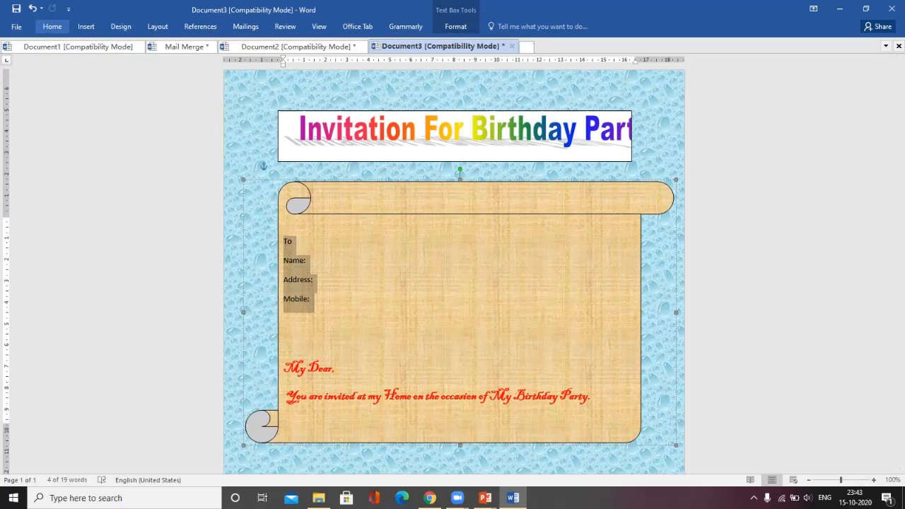
left_click(52, 26)
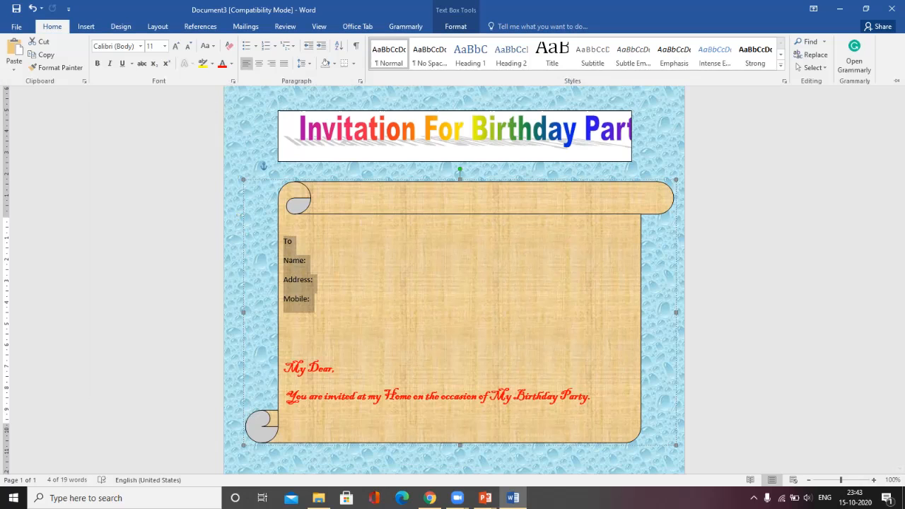
left_click(97, 63)
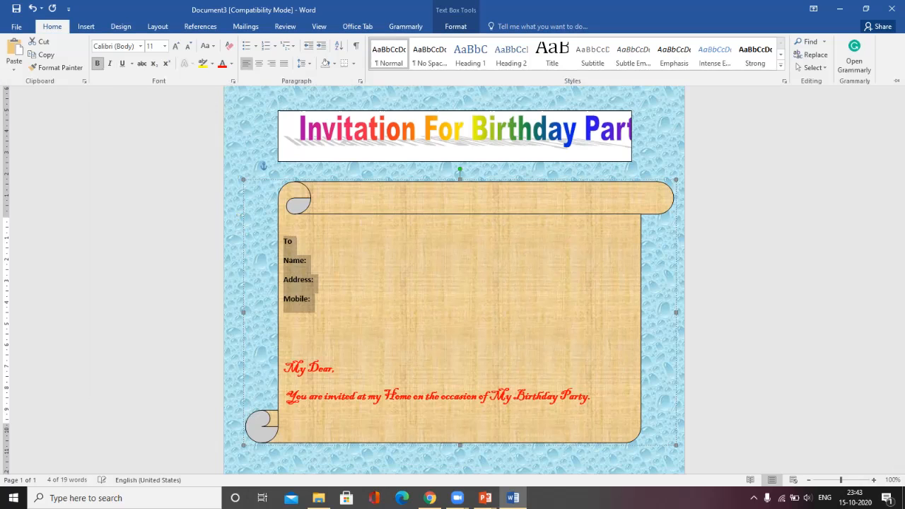
left_click(140, 46)
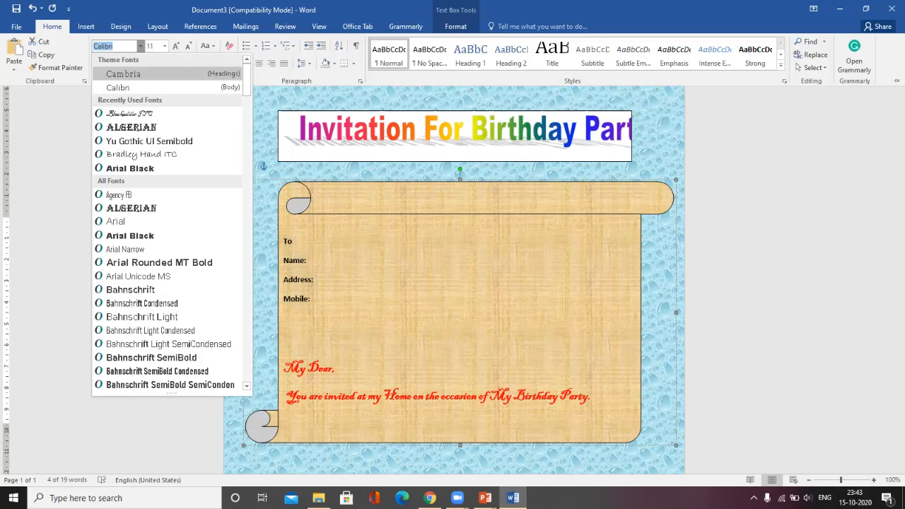
left_click(130, 127)
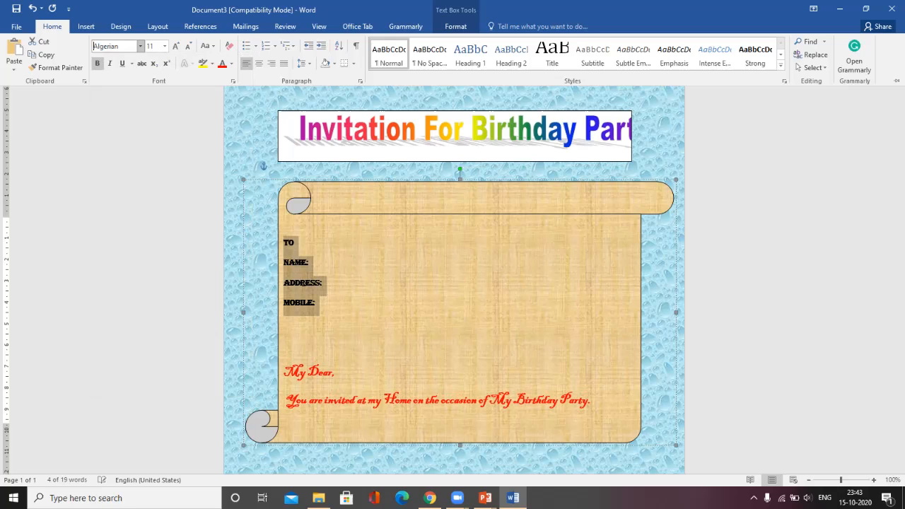
left_click(322, 283)
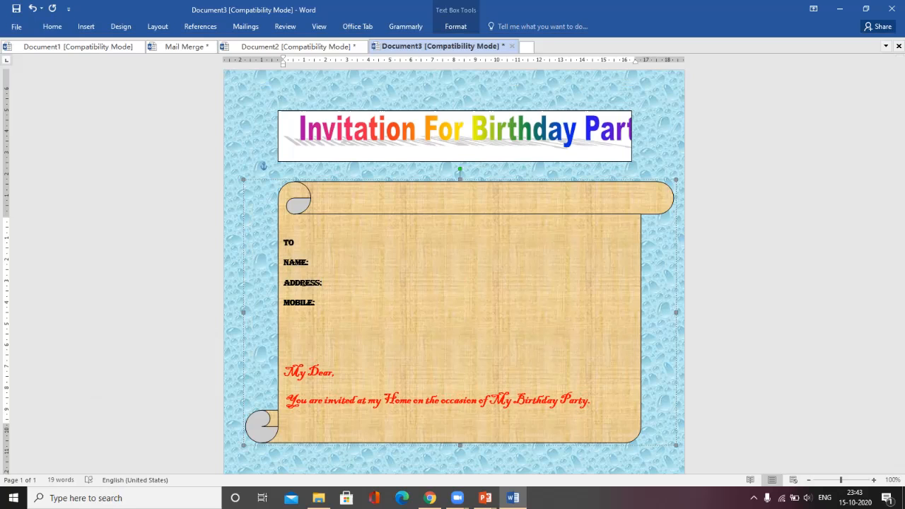
Step: Stretch the rainbow WordArt title rightward until it shows 'Invitation For Birthday', then switch to Mailings
left_click(458, 131)
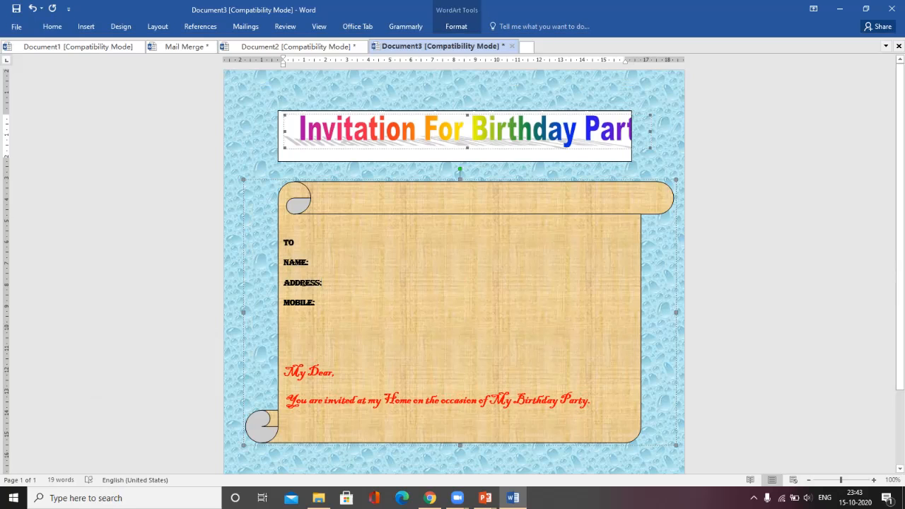
left_click_drag(650, 132, 666, 131)
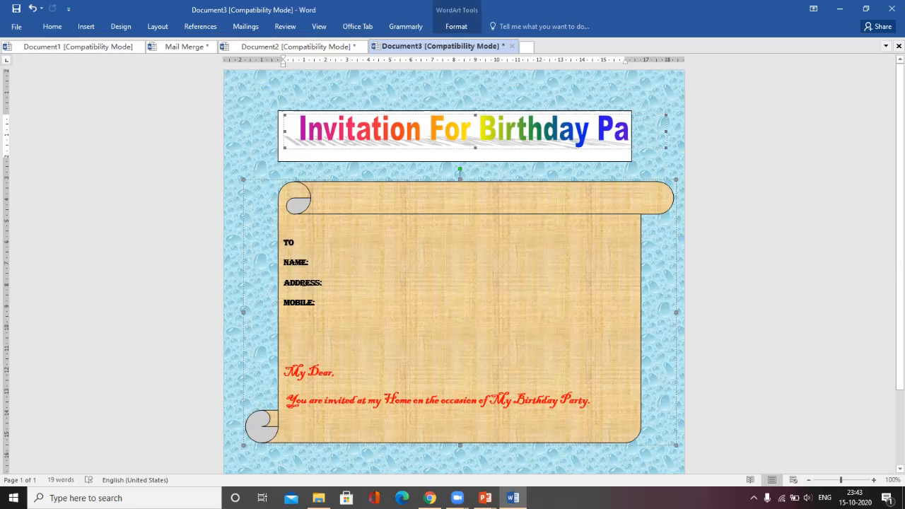
left_click_drag(666, 132, 705, 131)
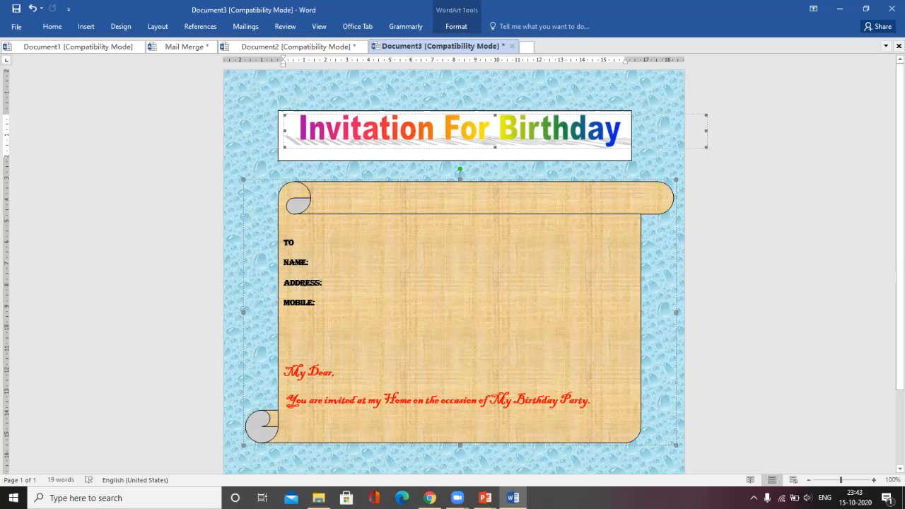
left_click(315, 303)
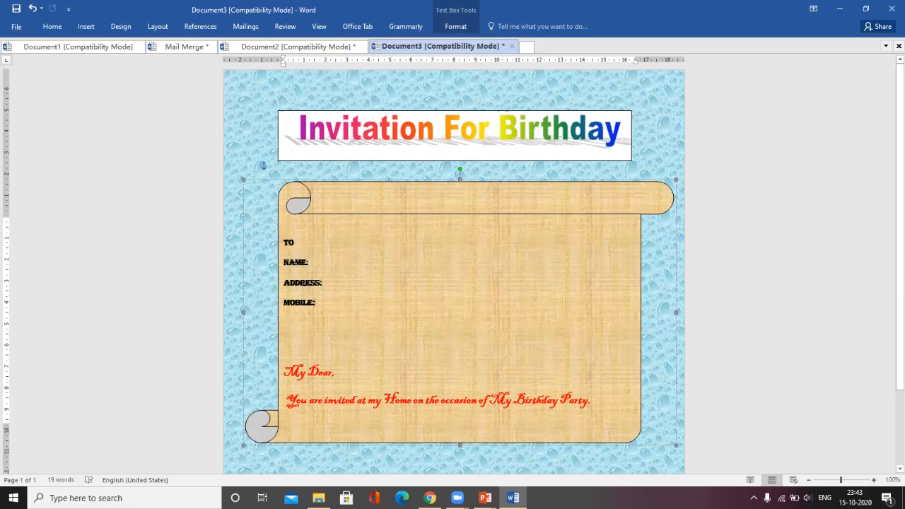
left_click(246, 26)
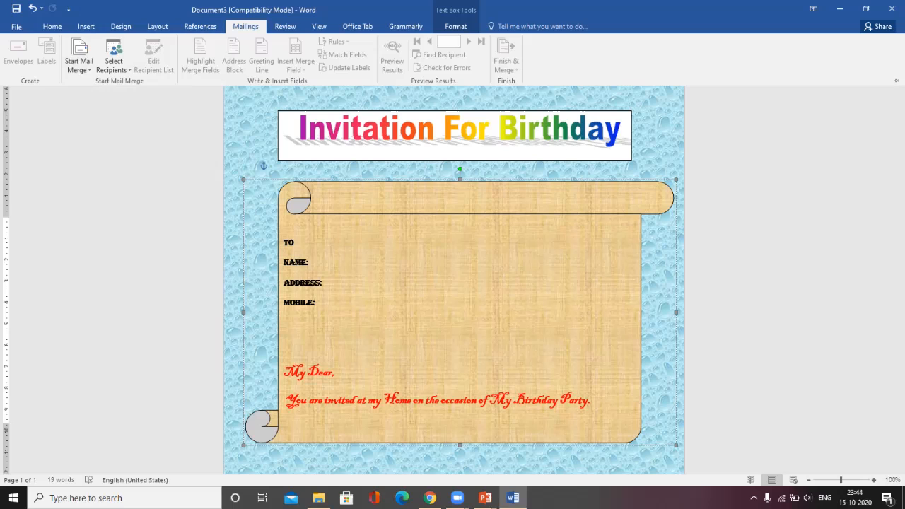
Step: Run the Step-by-Step Mail Merge Wizard for Letters on the current document and create a new typed list
left_click(78, 63)
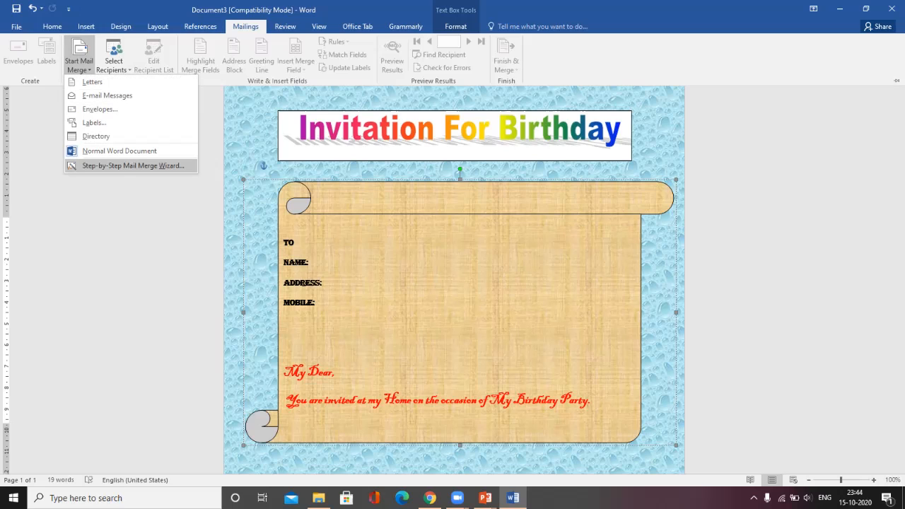
left_click(132, 165)
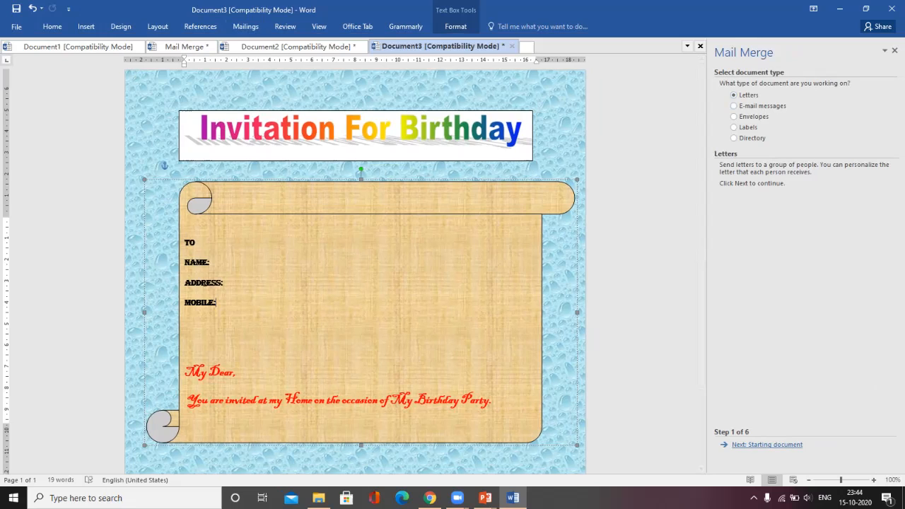
left_click(767, 445)
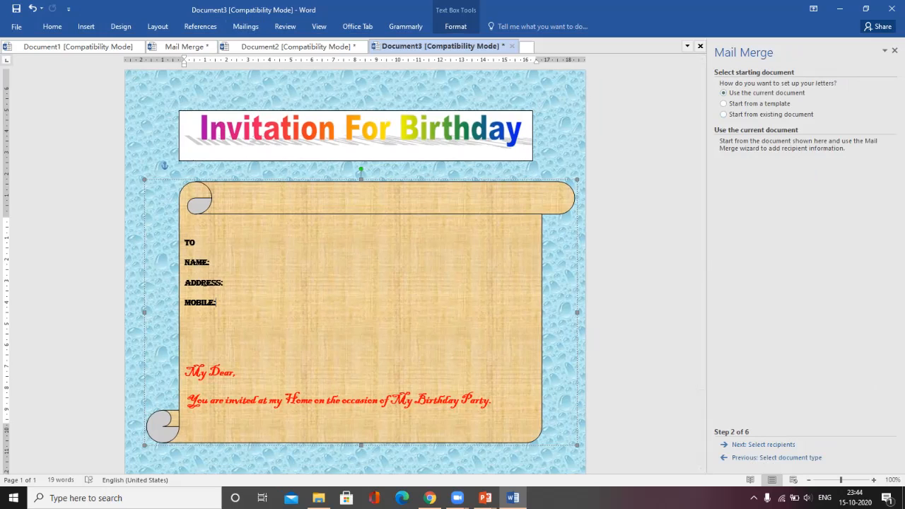
left_click(764, 444)
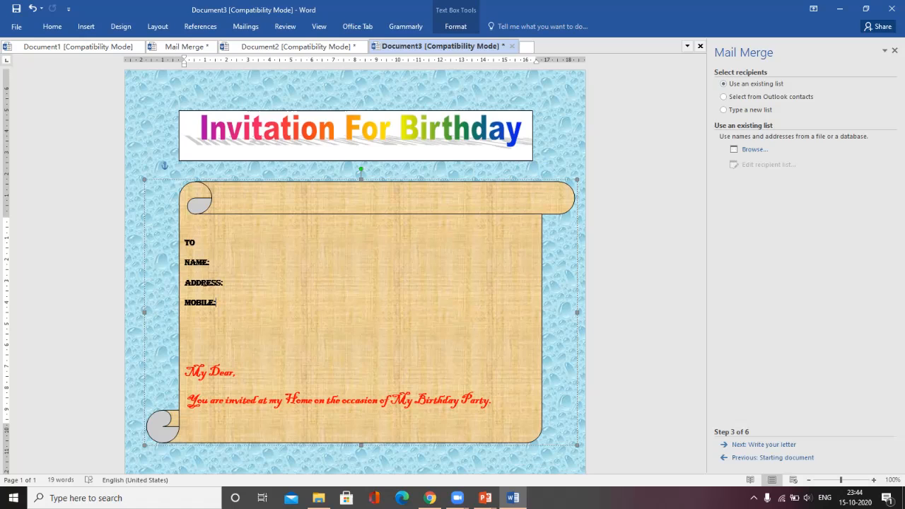
left_click(723, 110)
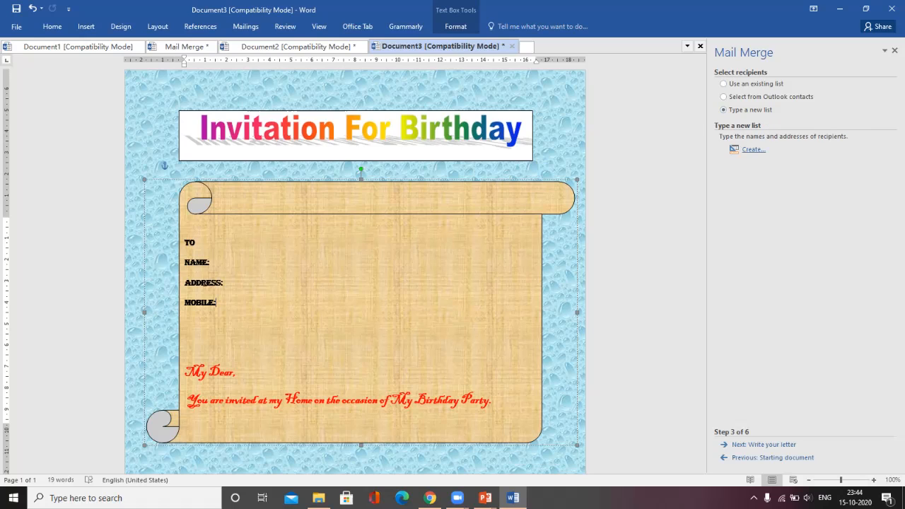
left_click(753, 149)
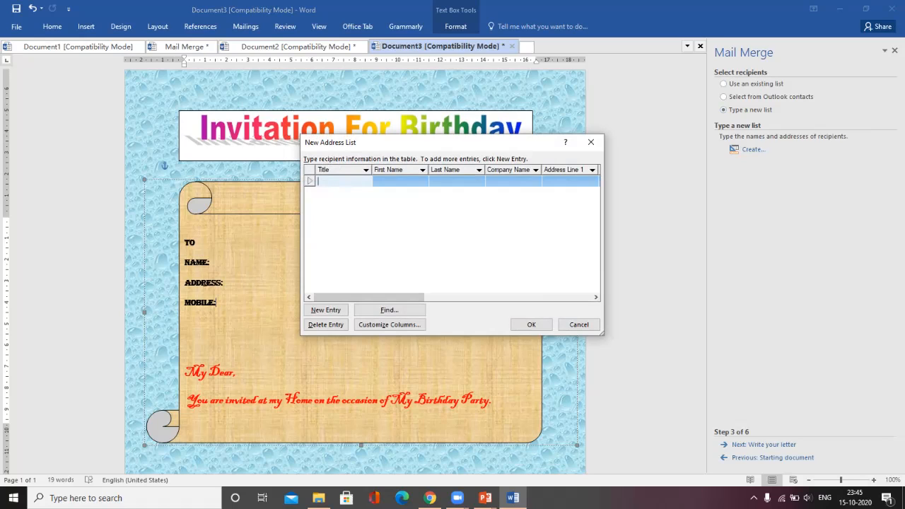
Step: Enter the first recipient's first name in the New Address List
left_click(389, 324)
left_click(400, 181)
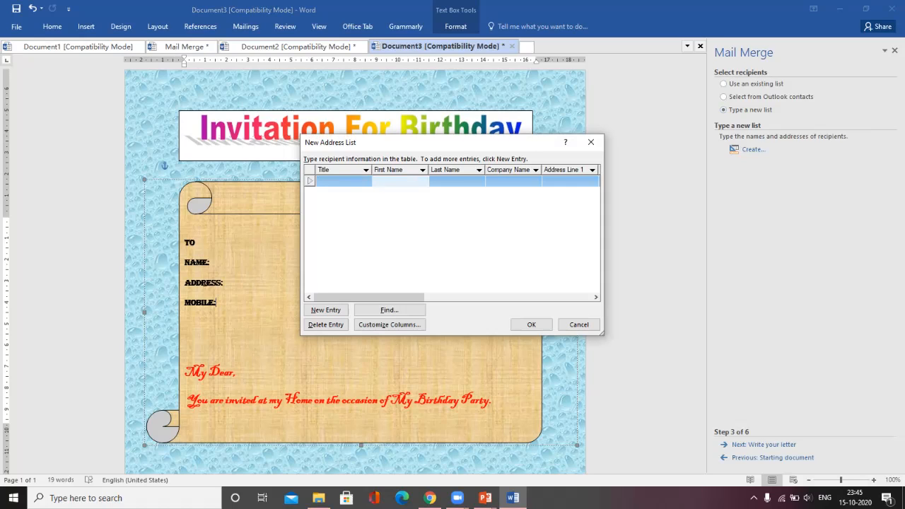
type("Stiita")
key("Tab")
key("Tab")
key("Tab")
key("Tab")
key("Tab")
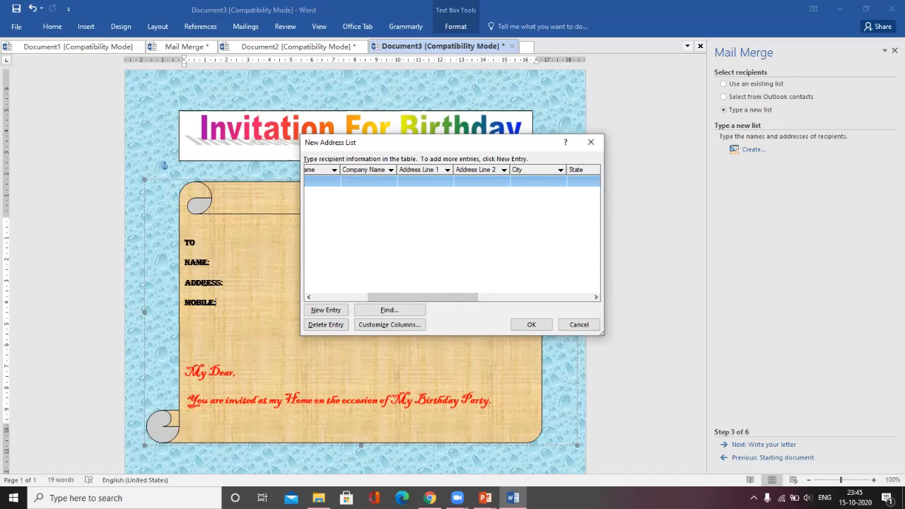
Step: Fill in the first recipient's Address Line 1 and home phone number
left_click(425, 181)
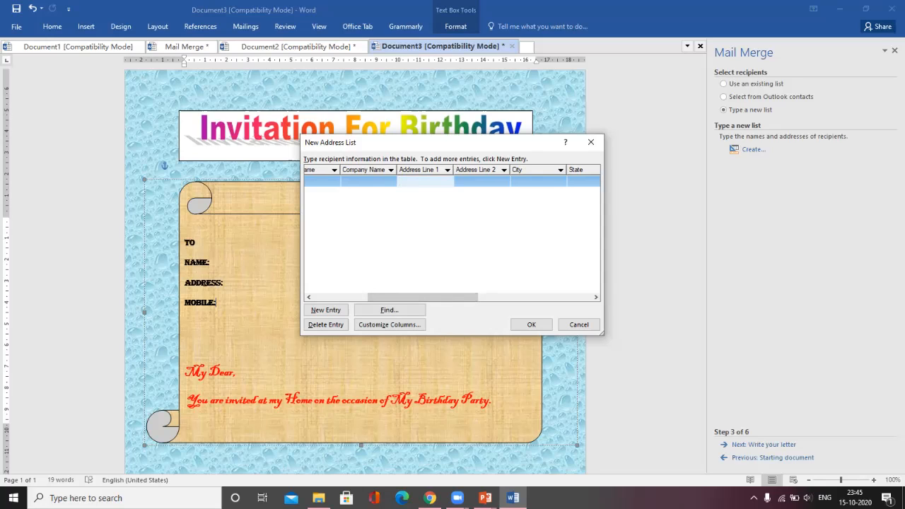
type("ahan")
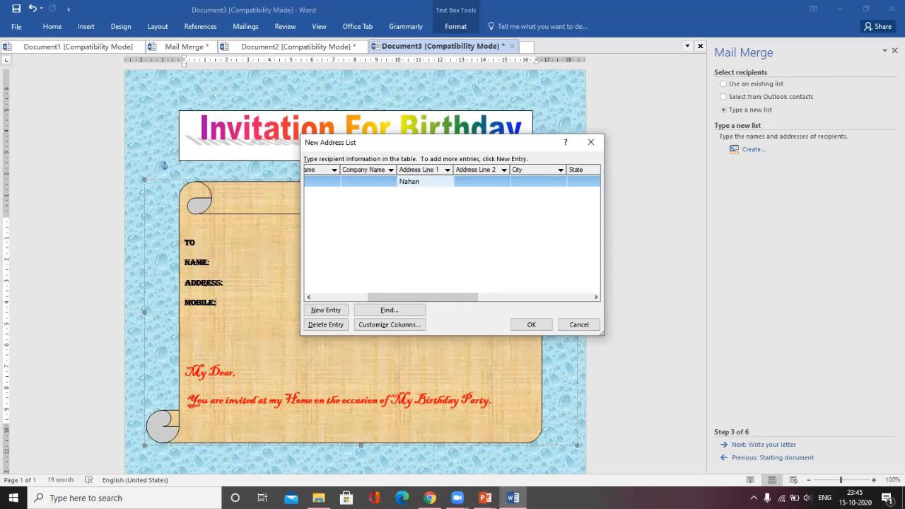
left_click_drag(423, 297, 537, 297)
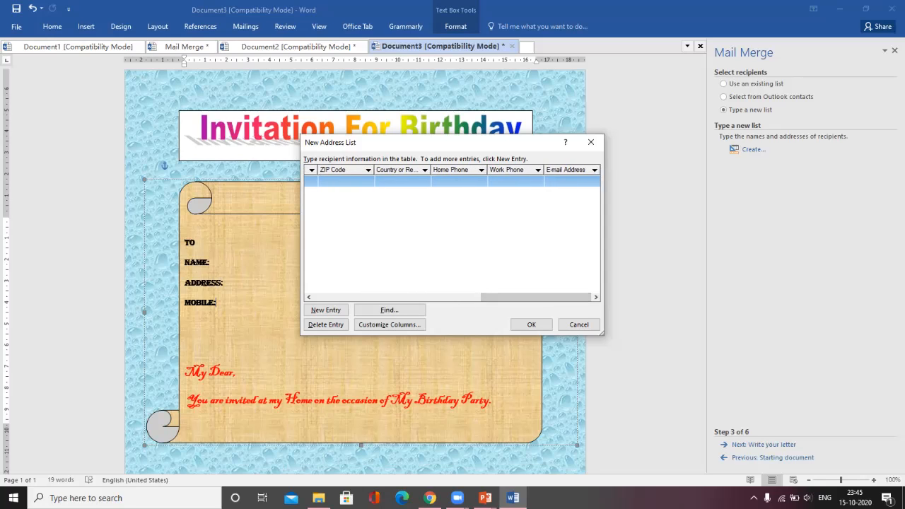
left_click(459, 182)
type("12")
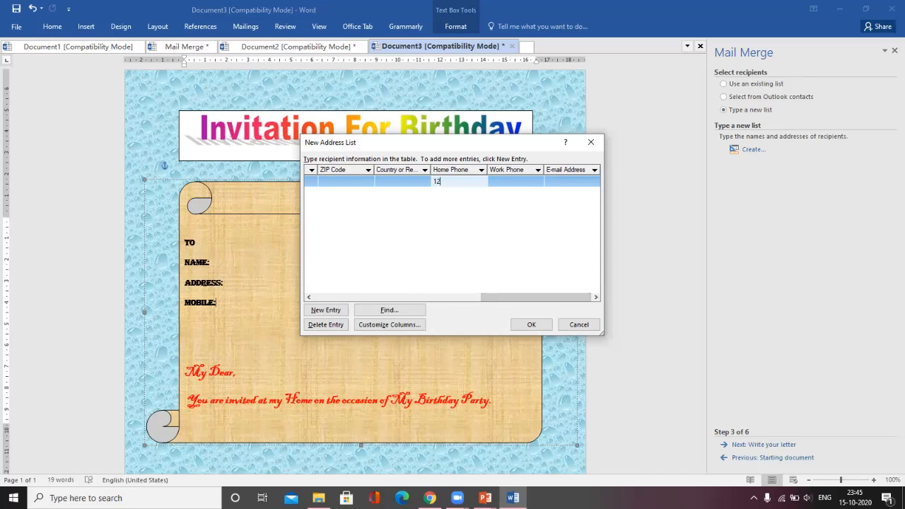
type("34567890")
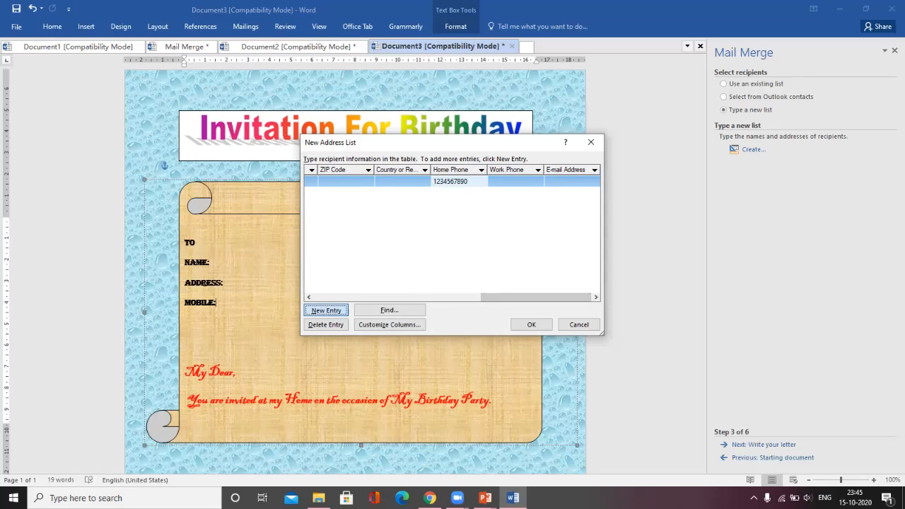
Step: Add a second recipient entry with first name, Address Line 1 and home phone
left_click(326, 310)
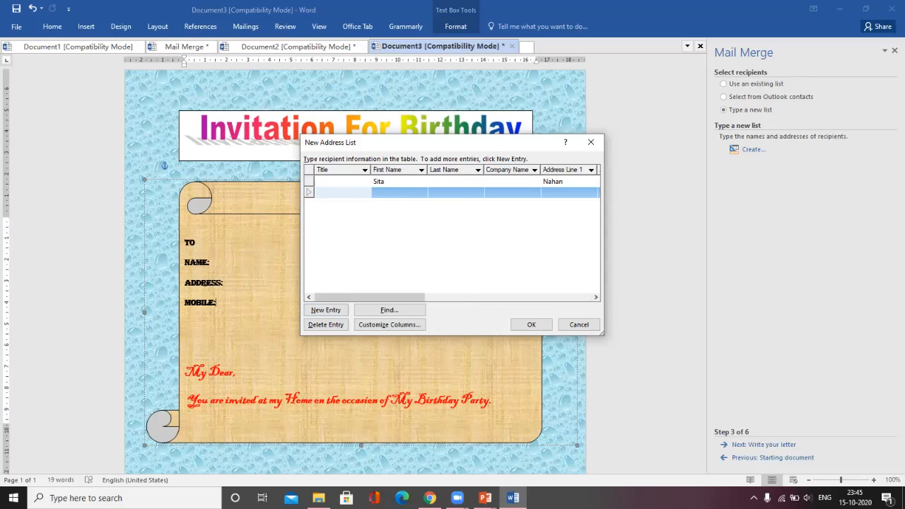
left_click(399, 193)
type("Pra")
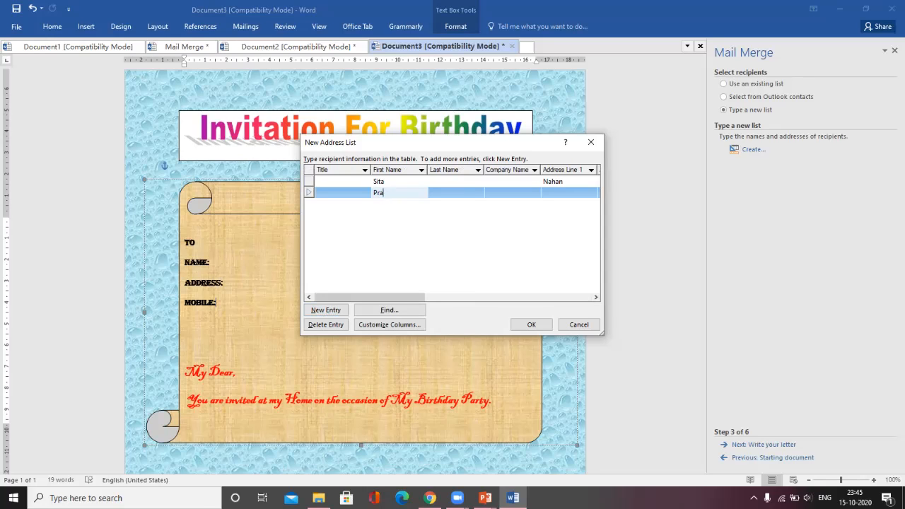
type("kskash")
key("Tab")
key("Tab")
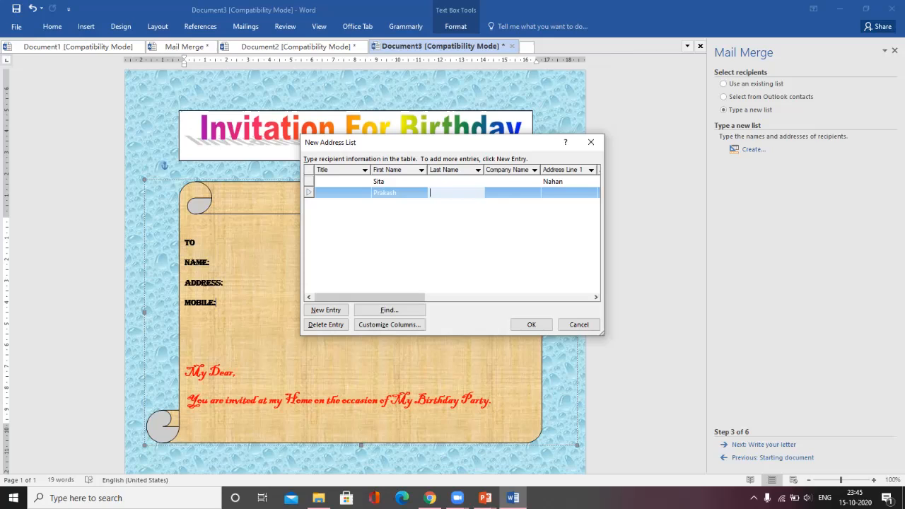
key("Tab")
type("Delhi")
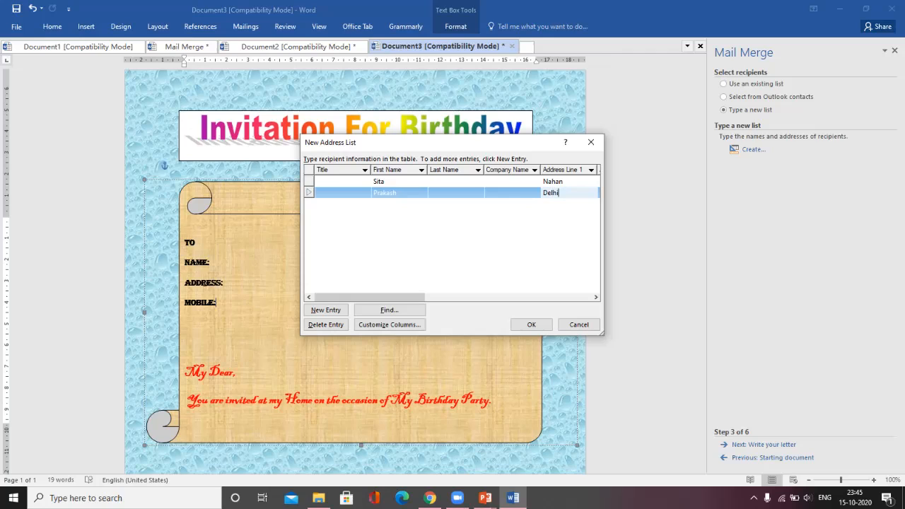
key("Tab")
key("Tab")
key("Tab")
key("Tab")
key("Tab")
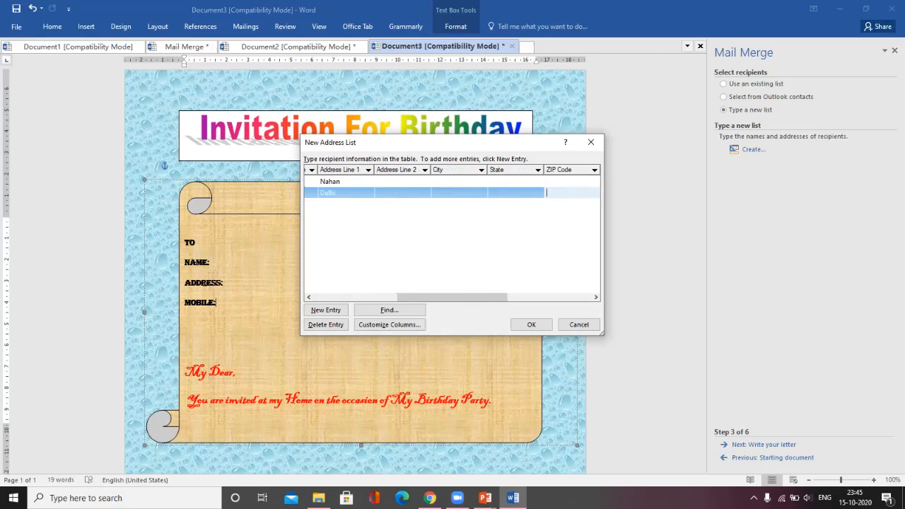
key("Tab")
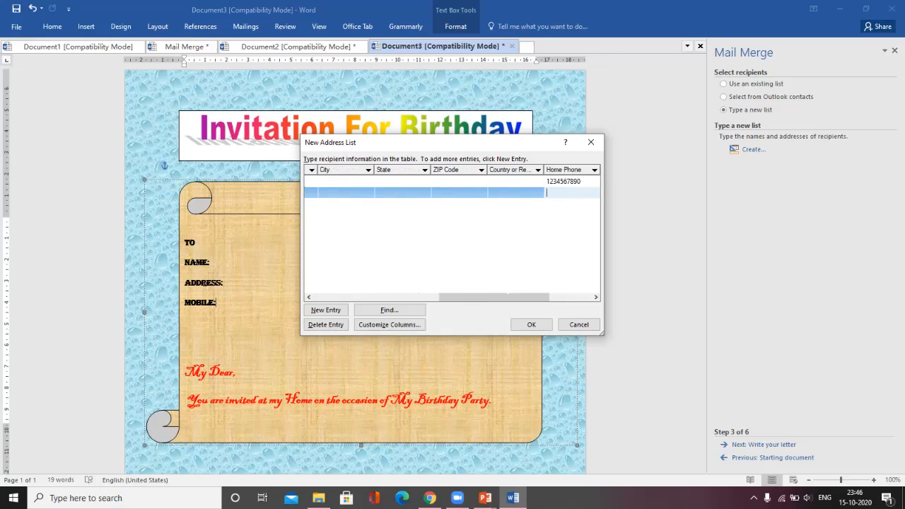
key("Return")
Step: Add a third recipient entry with first name, address and home phone, then accept the list
left_click(325, 310)
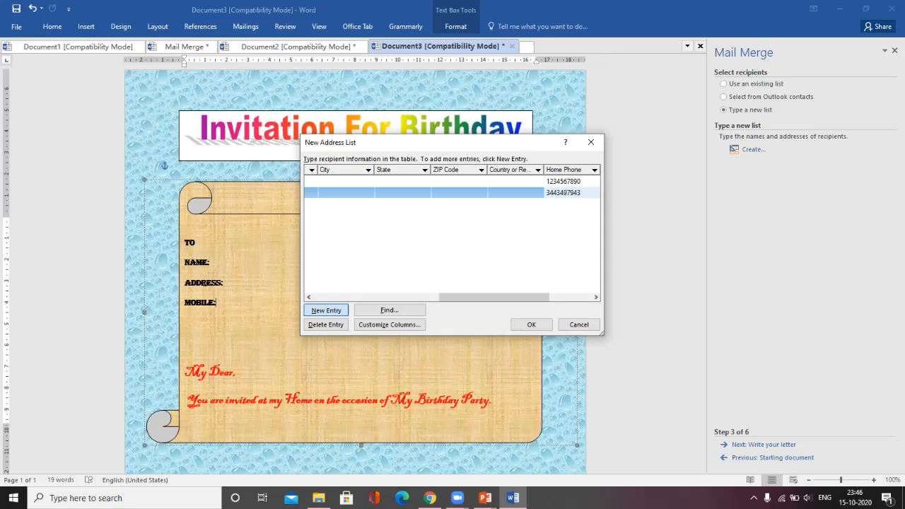
left_click(398, 204)
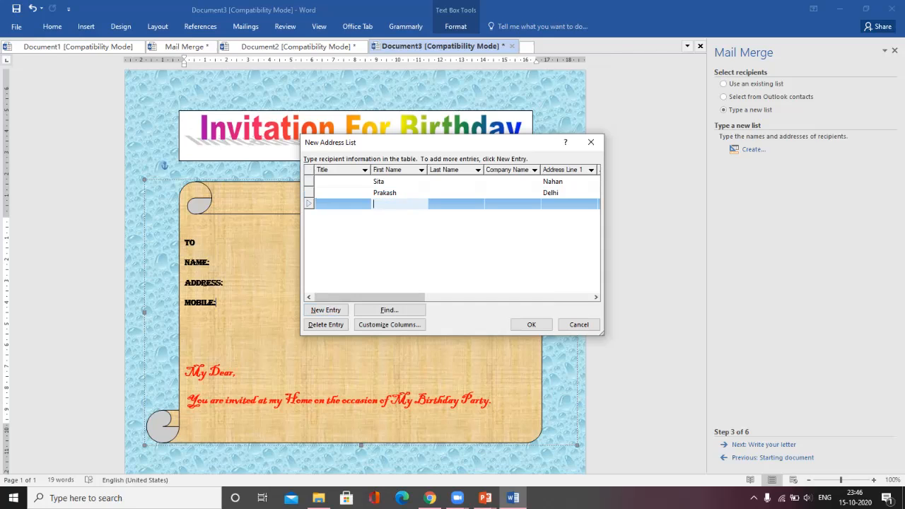
type("Jyoti")
key("Tab")
key("Tab")
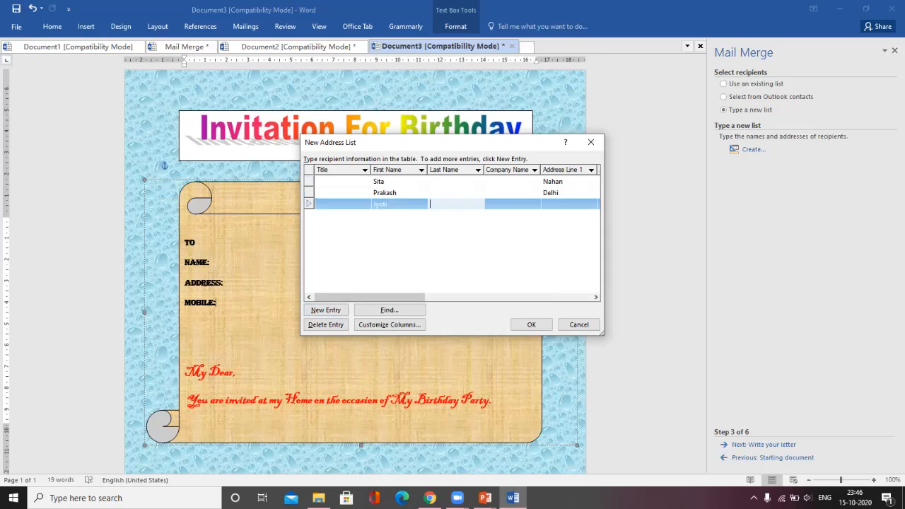
key("Tab")
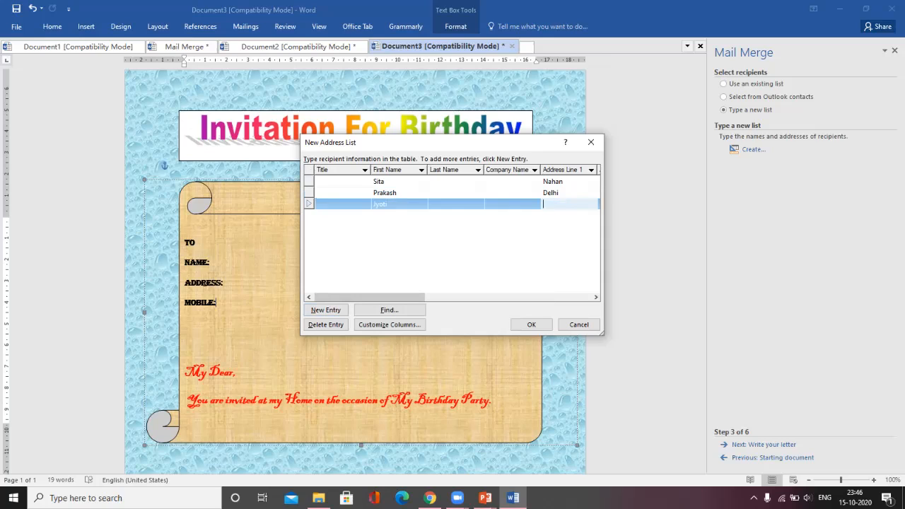
type("SHIml")
key("BackSpace")
key("BackSpace")
key("BackSpace")
key("BackSpace")
type("himl")
key("Tab")
key("Tab")
key("Tab")
key("Tab")
key("Tab")
key("Tab")
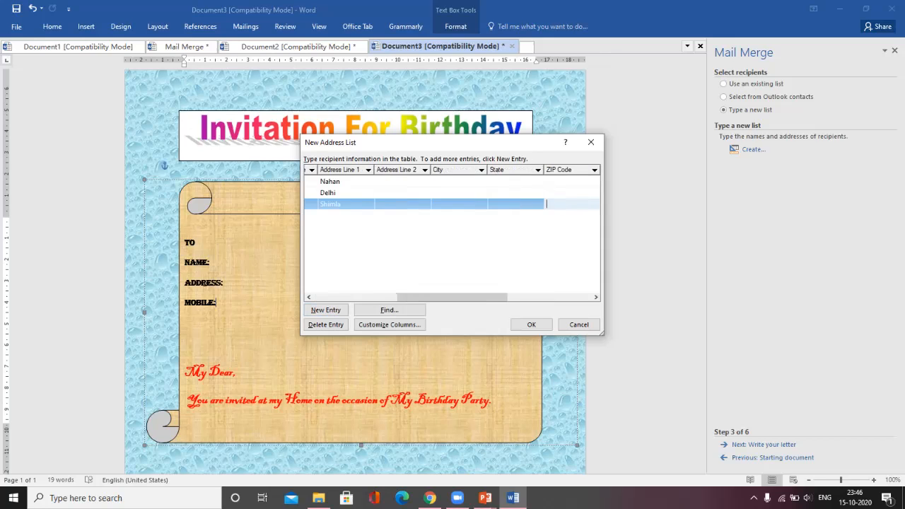
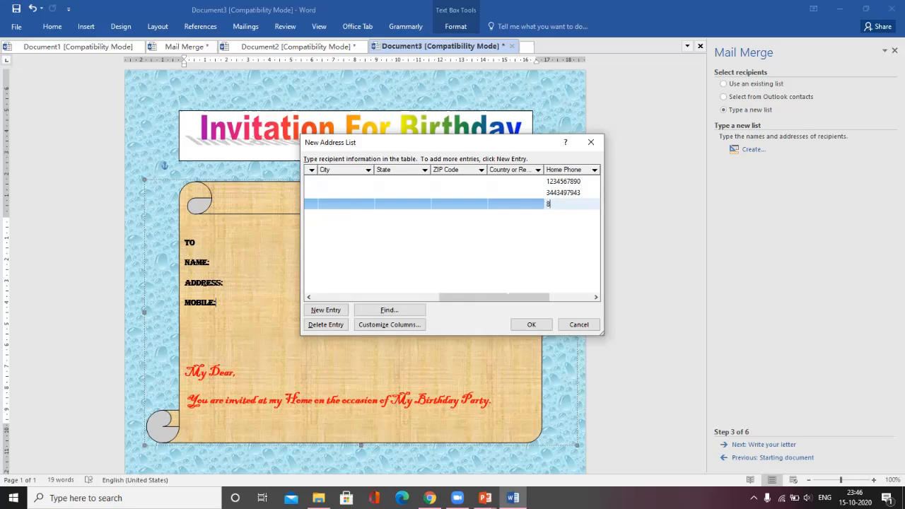
left_click_drag(507, 297, 380, 297)
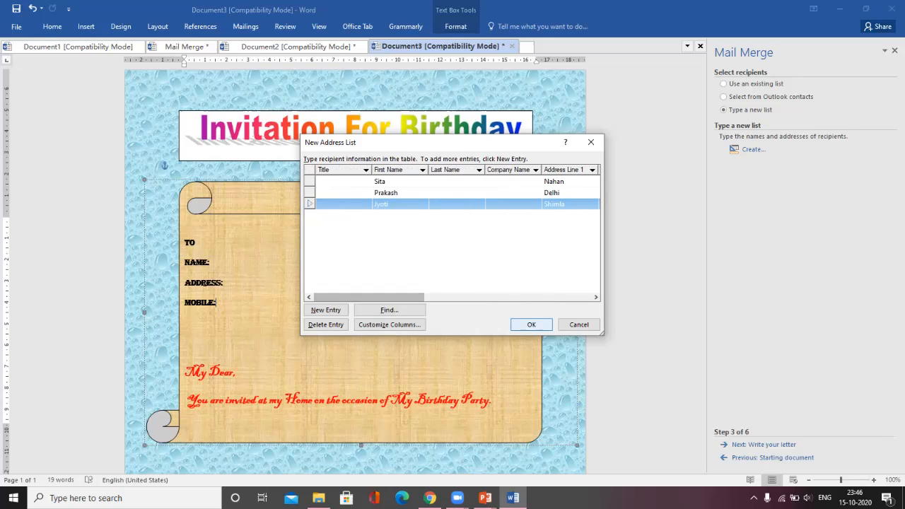
left_click(531, 324)
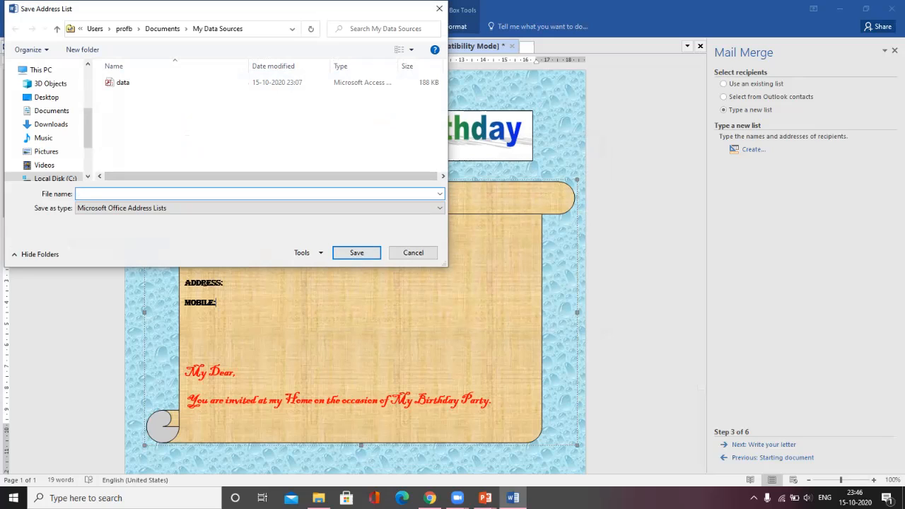
Step: Save the address list as 'birthday' and confirm it as the merge's recipient list
type("birthday")
key("Return")
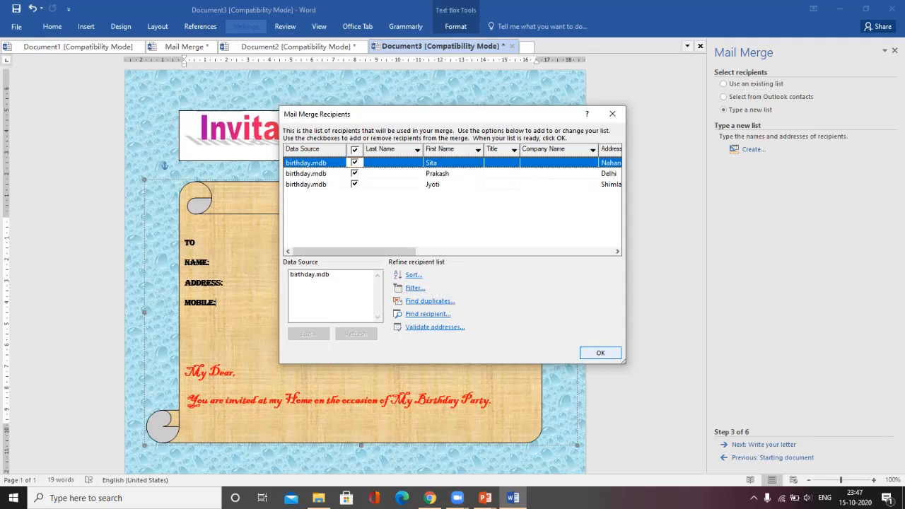
key("Return")
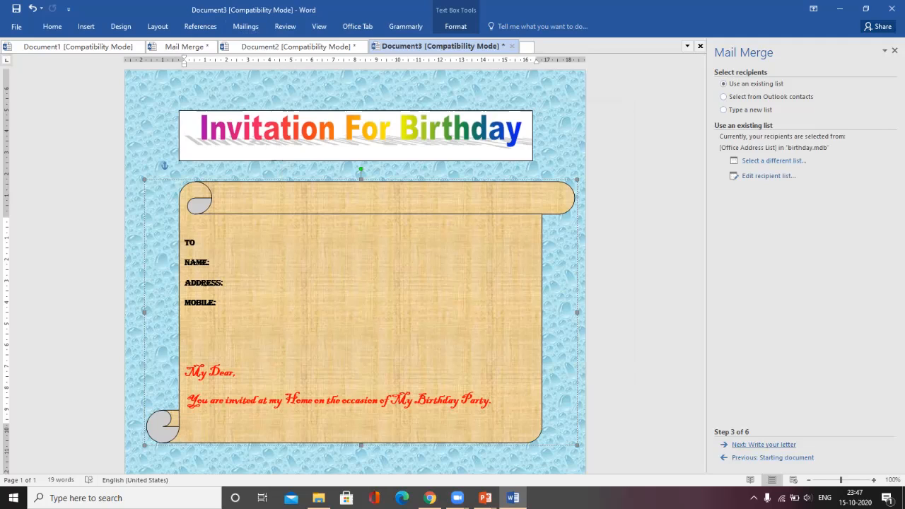
Step: At the Write your letter step, insert First Name, Address Line 1 and Home Phone fields via More items
left_click(764, 444)
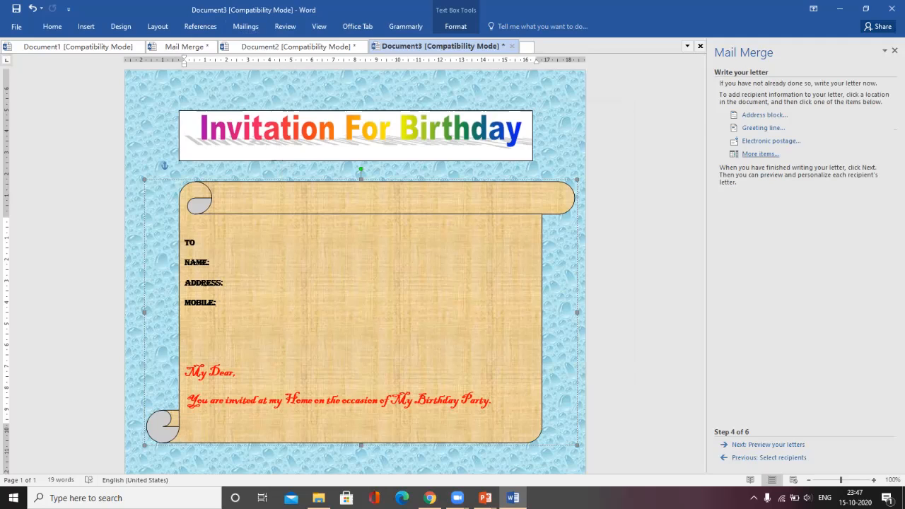
left_click(760, 153)
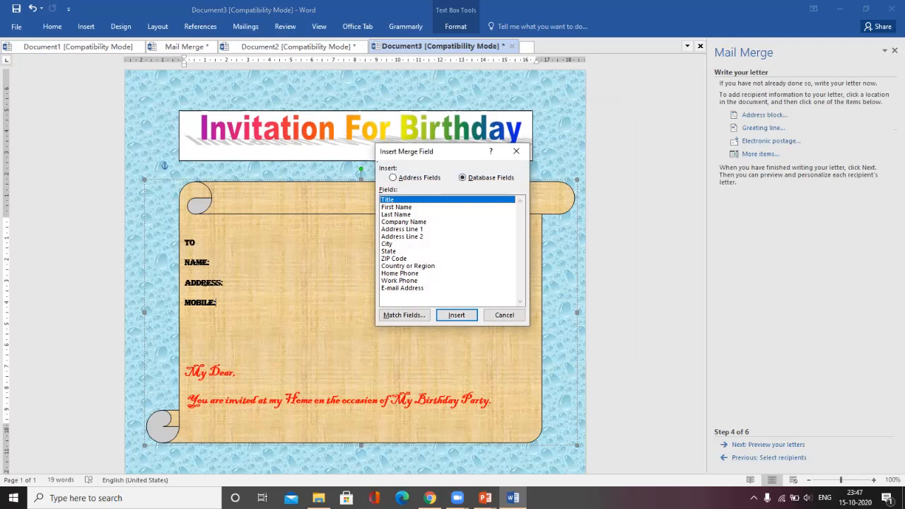
left_click(396, 207)
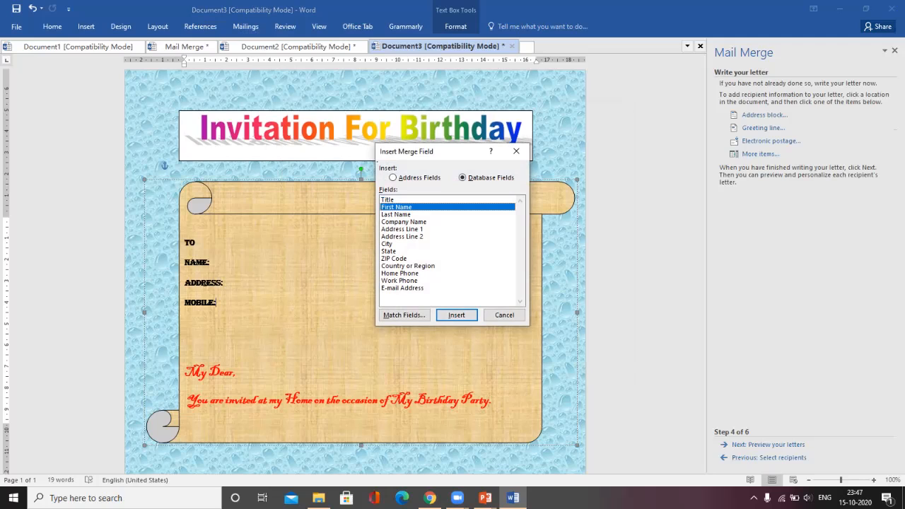
left_click(456, 315)
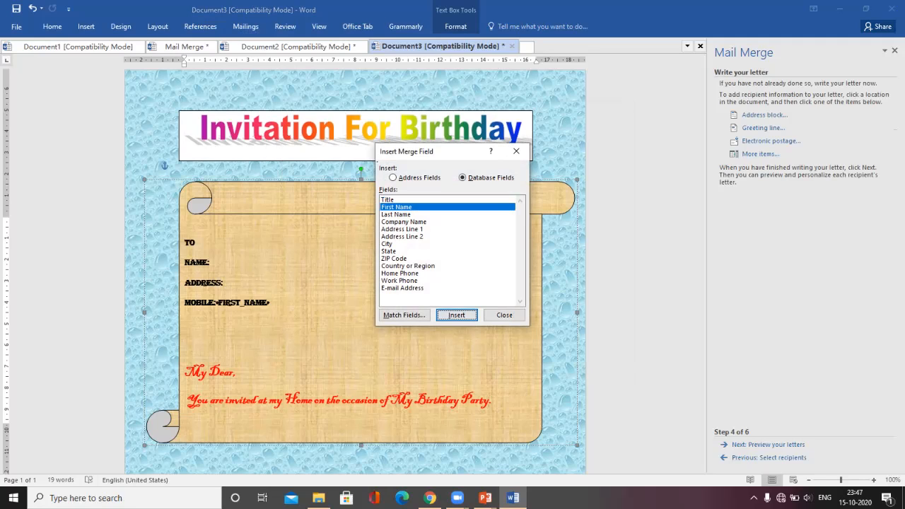
left_click(400, 273)
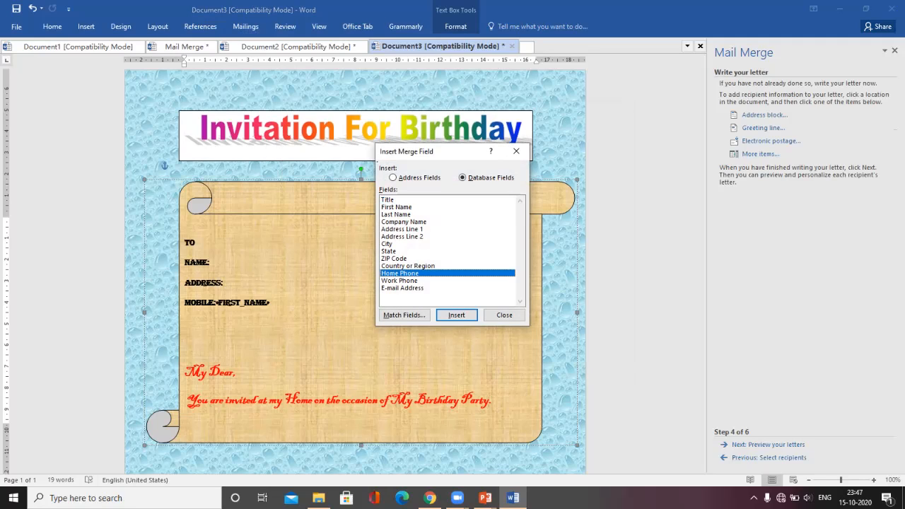
left_click(402, 229)
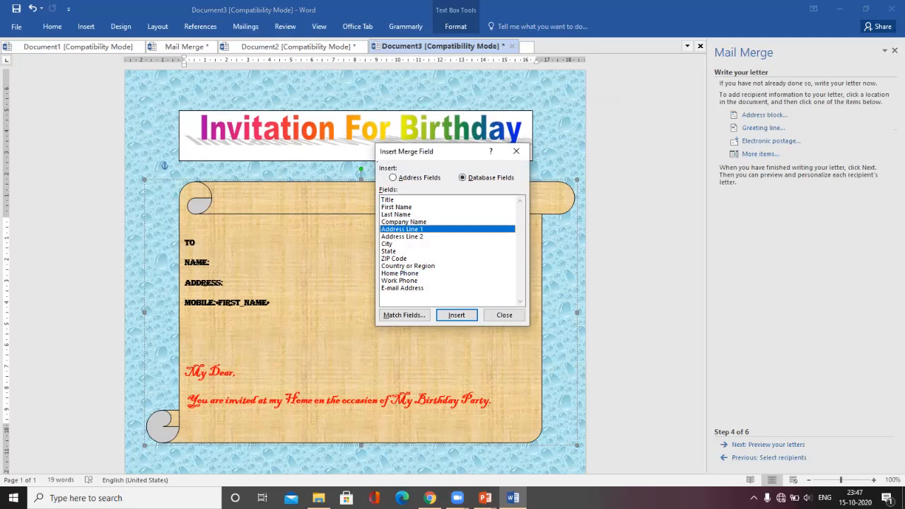
left_click(456, 314)
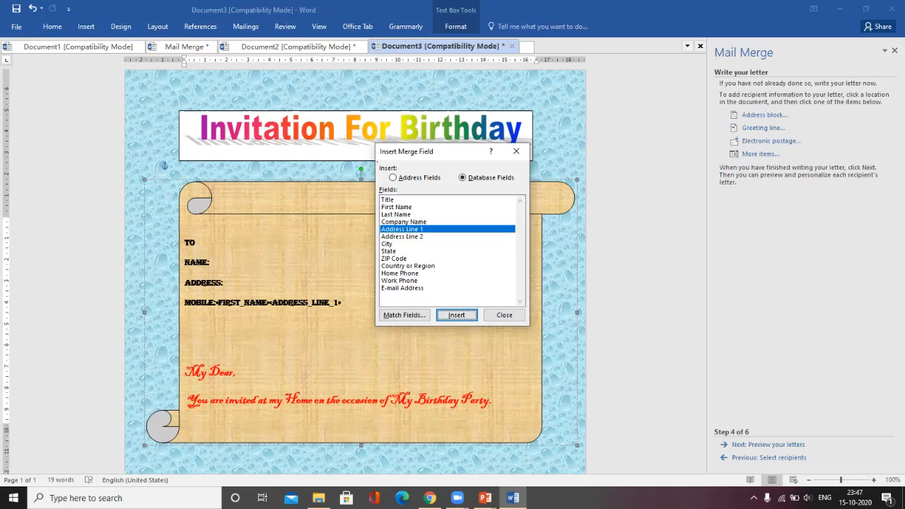
left_click(400, 280)
left_click(399, 274)
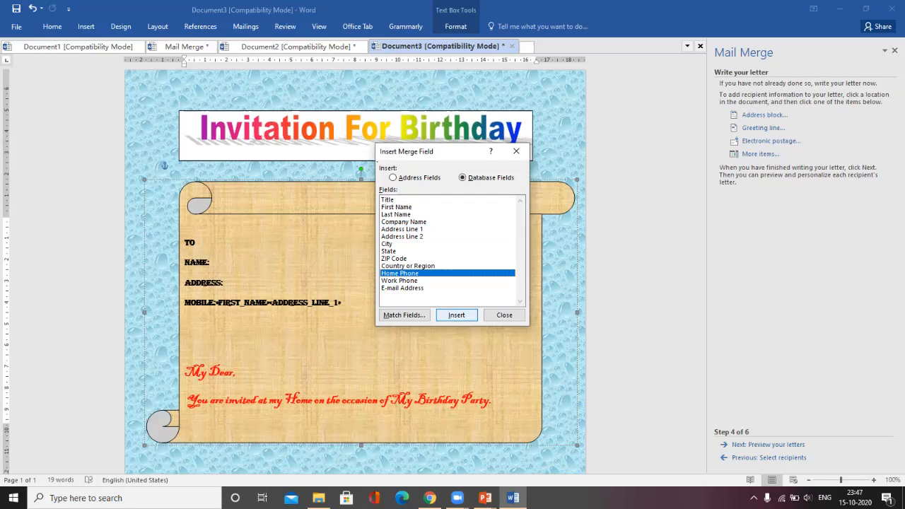
left_click(457, 315)
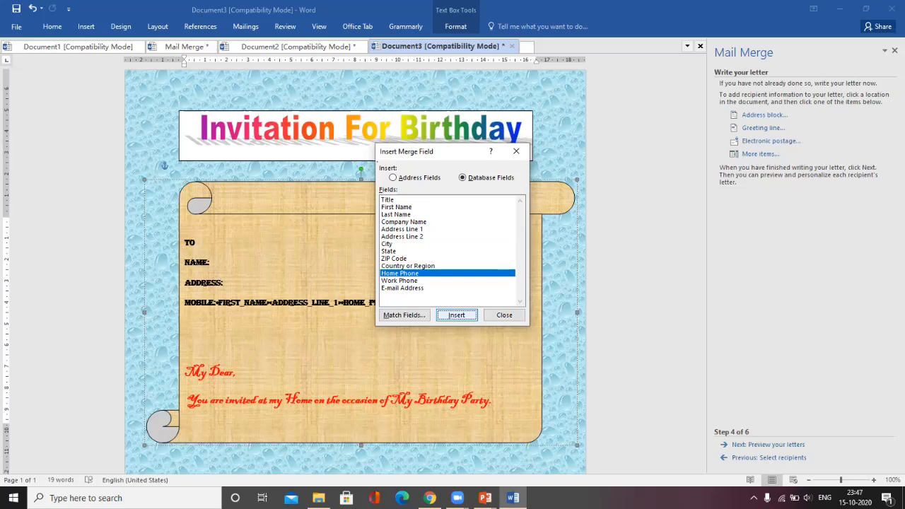
left_click(504, 315)
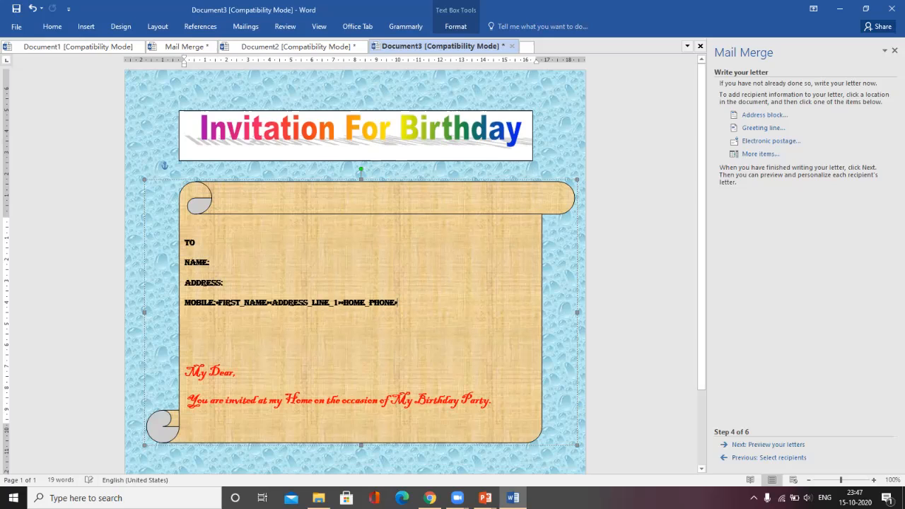
Step: Move the ADDRESS_LINE_1 field from the MOBILE line to after ADDRESS:
left_click(218, 303)
left_click(342, 303)
left_click_drag(341, 303, 270, 303)
key("ctrl+c")
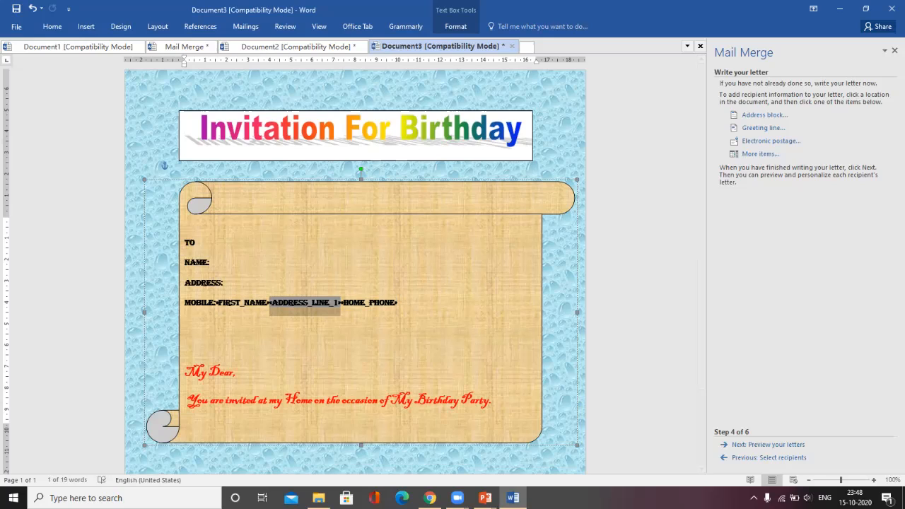
key("Delete")
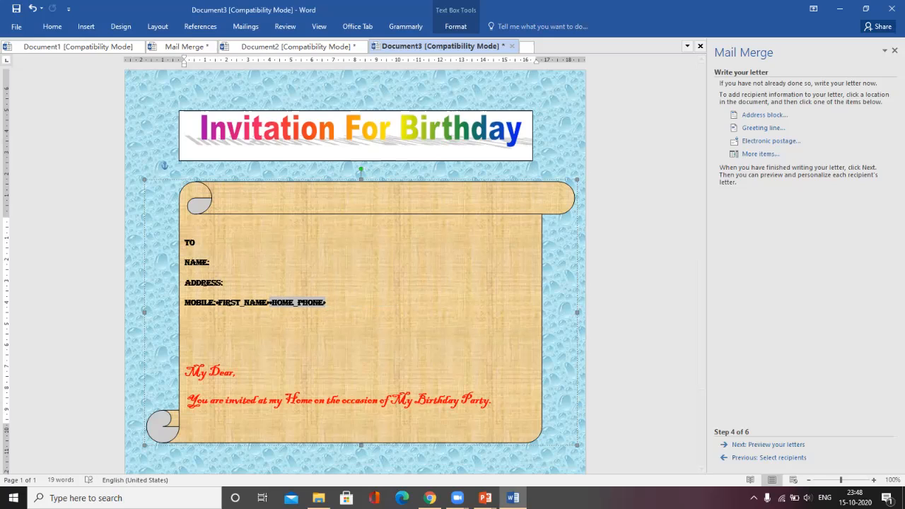
left_click(224, 283)
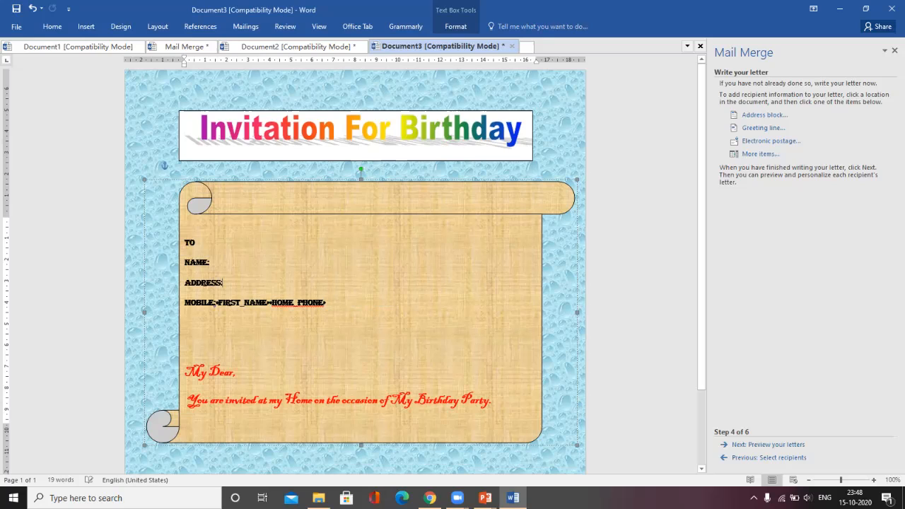
key("ctrl+v")
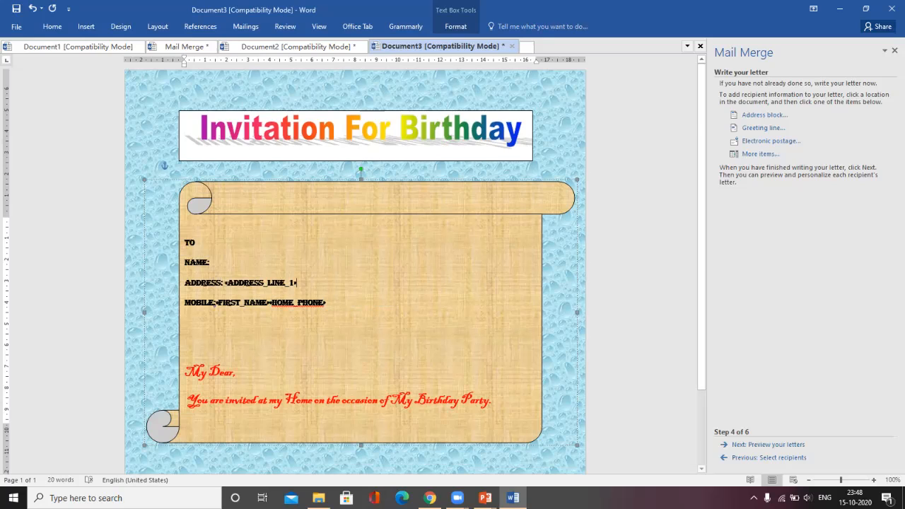
Step: Move the FIRST_NAME field after NAME: and select the NAME, ADDRESS and MOBILE lines
left_click(270, 302)
left_click_drag(270, 302, 216, 304)
key("ctrl+c")
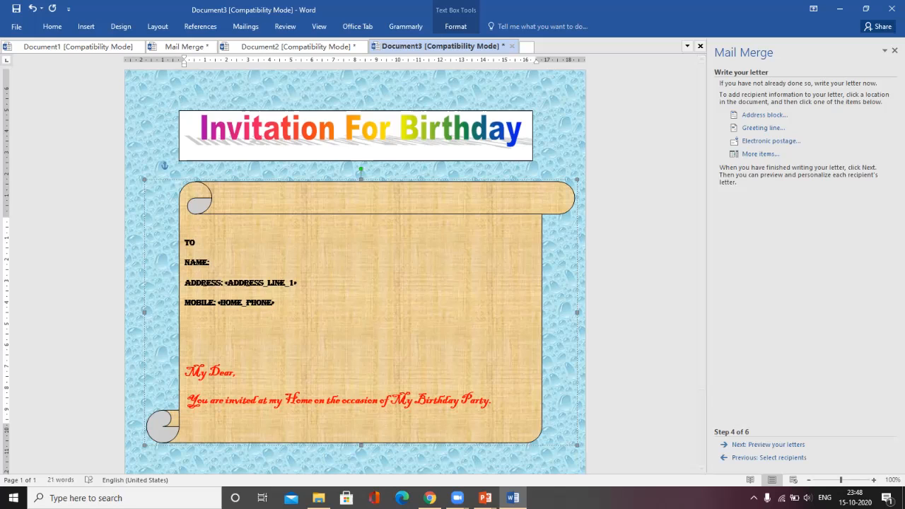
key("ctrl+v")
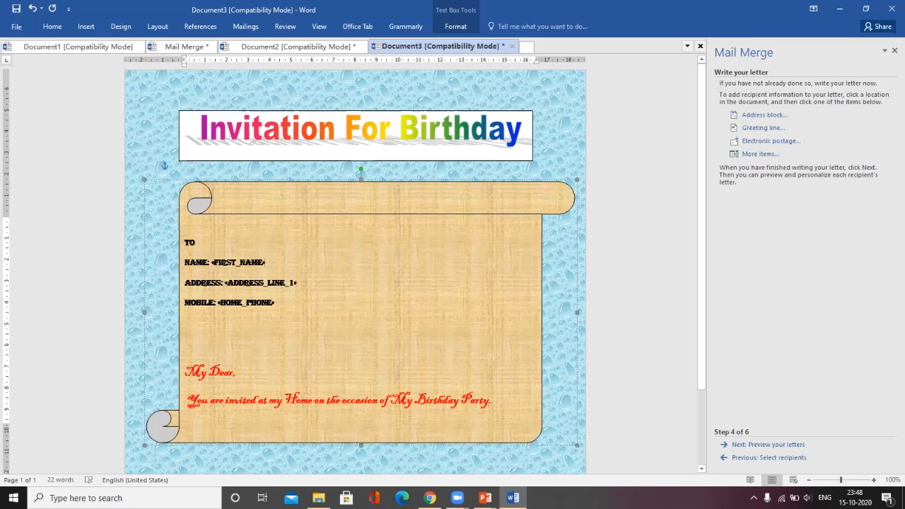
left_click(185, 345)
left_click_drag(188, 263, 280, 305)
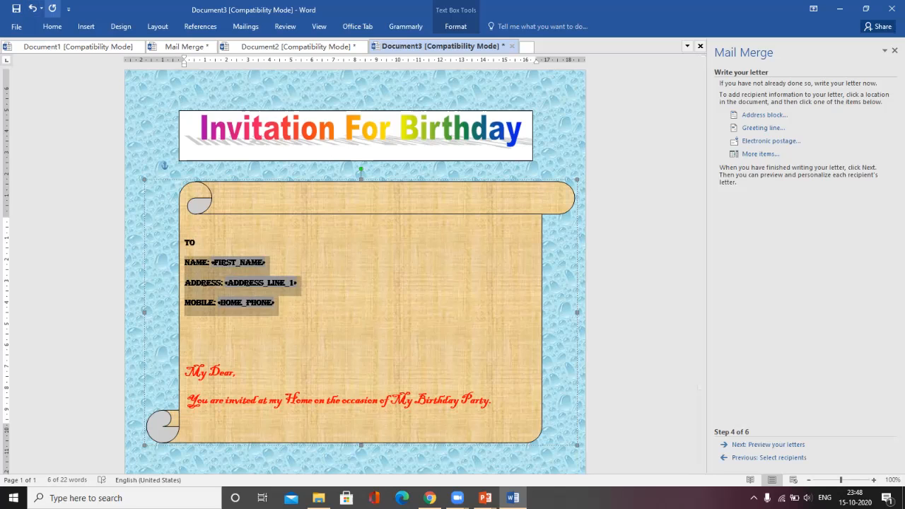
Step: Set the NAME, ADDRESS and MOBILE lines in Arial Black, then go to Preview your letters
left_click(52, 26)
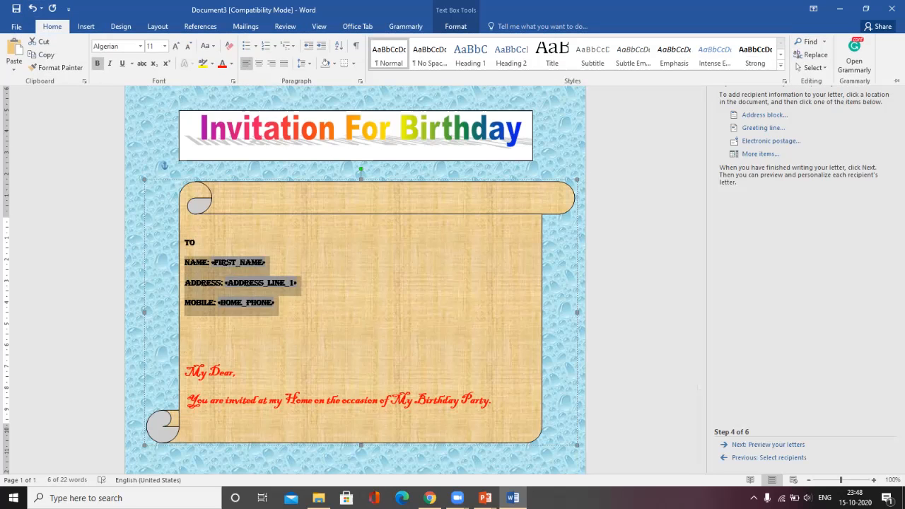
left_click(140, 46)
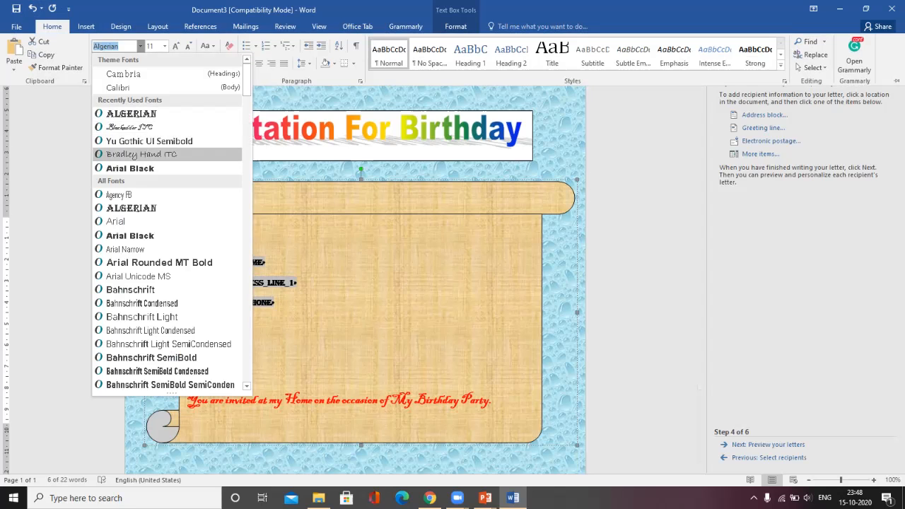
left_click(131, 168)
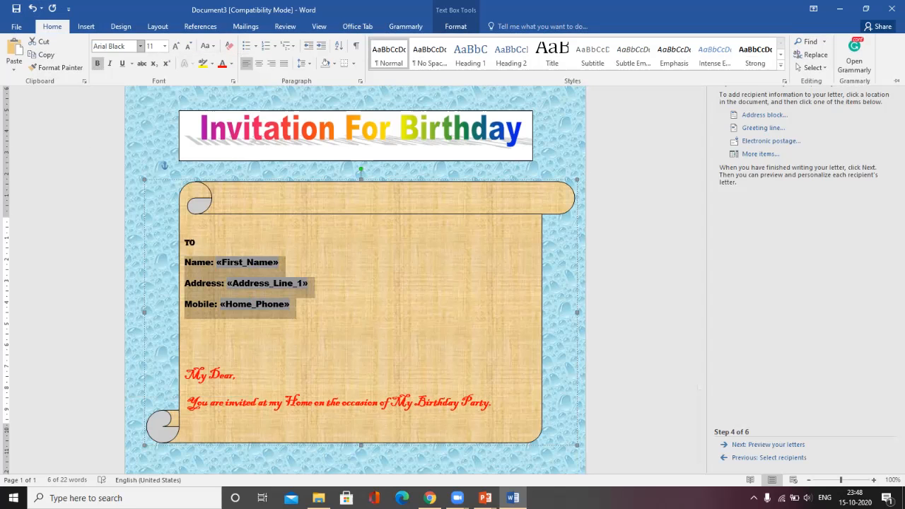
left_click(290, 303)
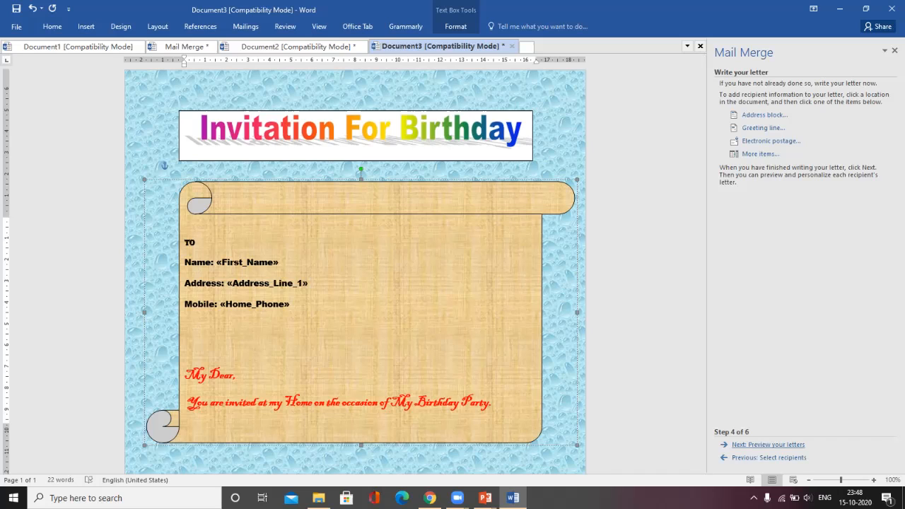
left_click(768, 444)
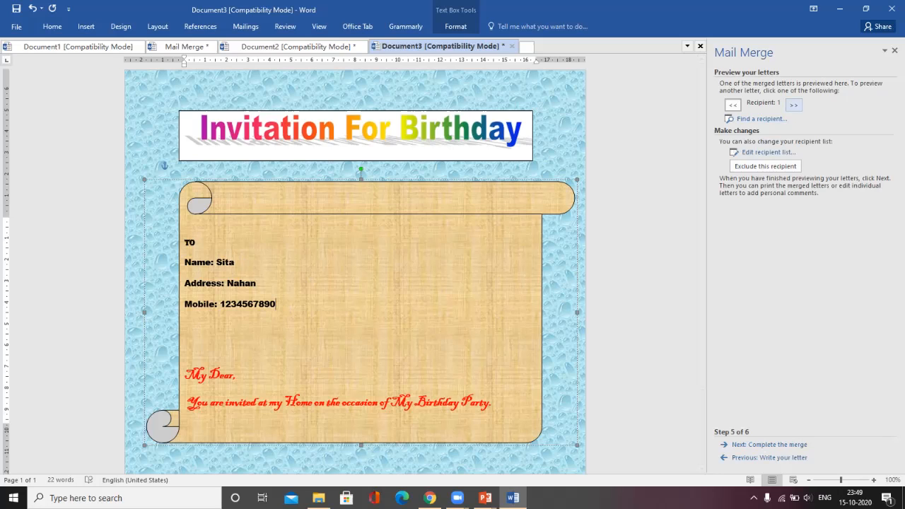
Step: Preview recipients 2 and 3, then advance the PowerPoint slide show to 'Steps to Create a Mail Merge'
left_click(793, 105)
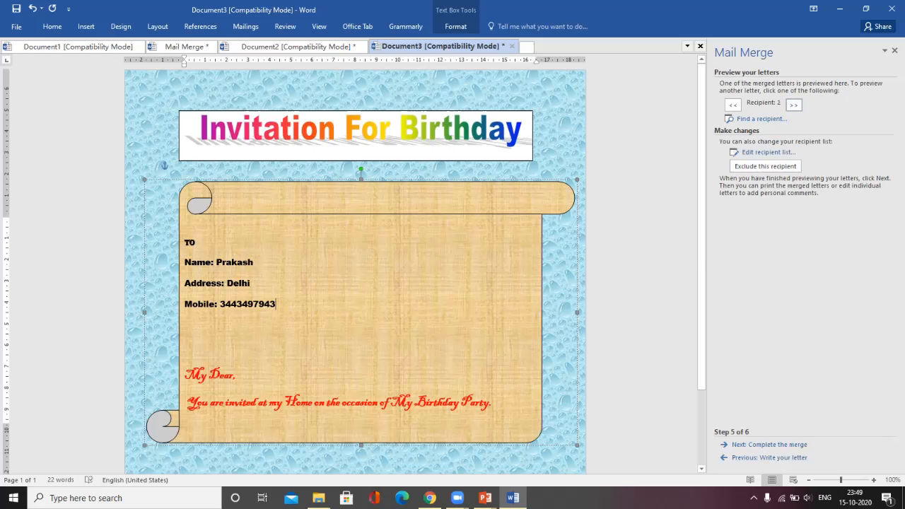
left_click(793, 105)
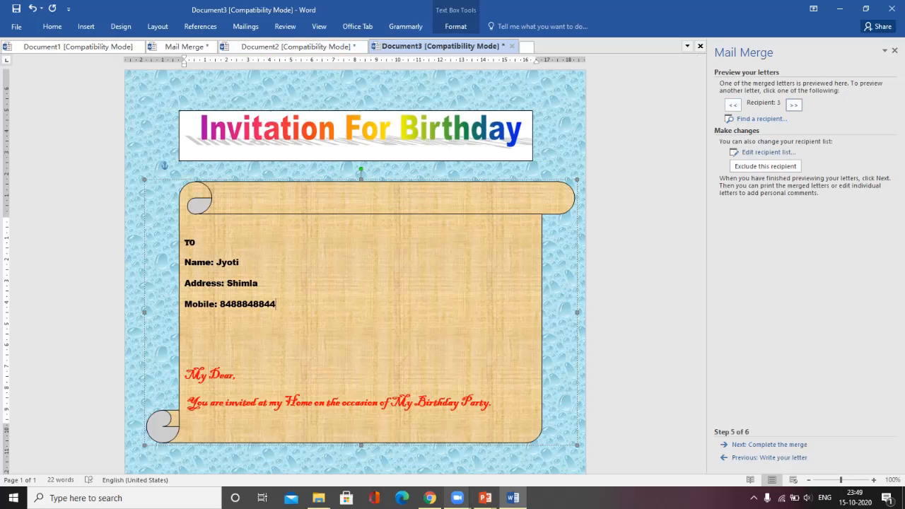
mouse_move(456, 497)
left_click(504, 445)
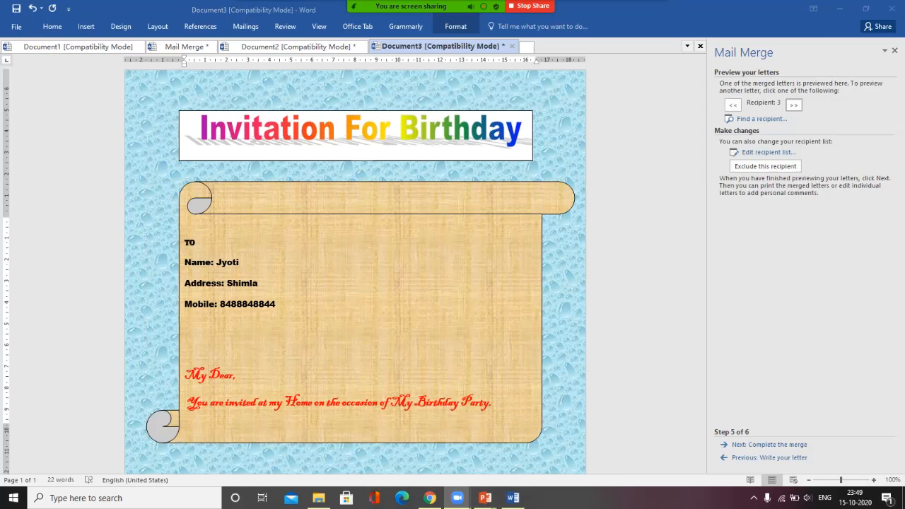
mouse_move(484, 498)
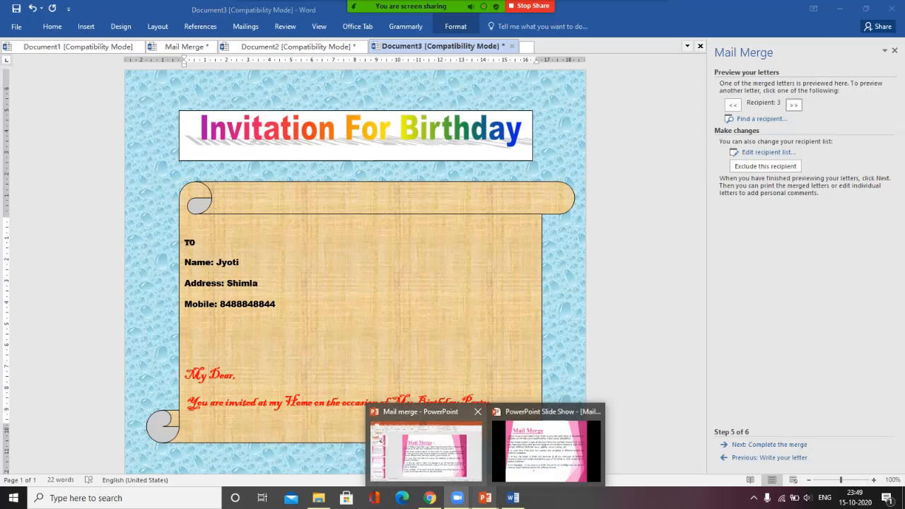
left_click(523, 452)
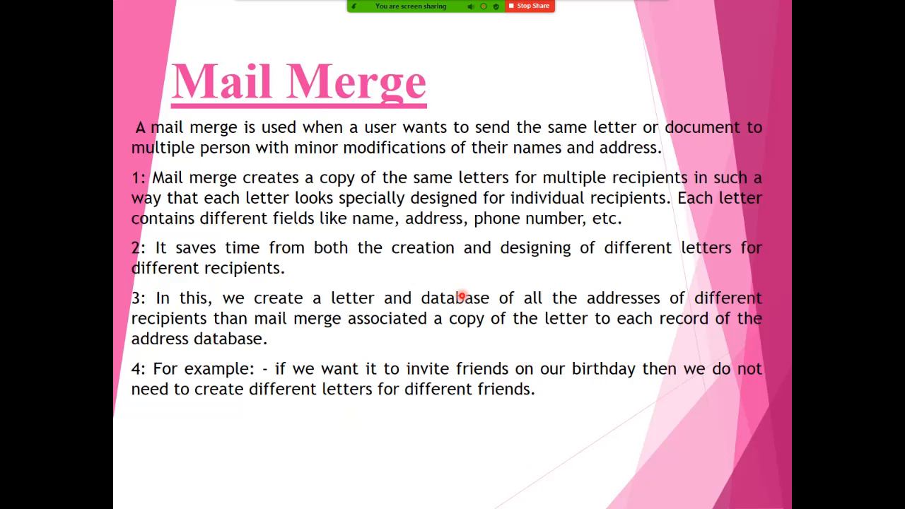
key("Right")
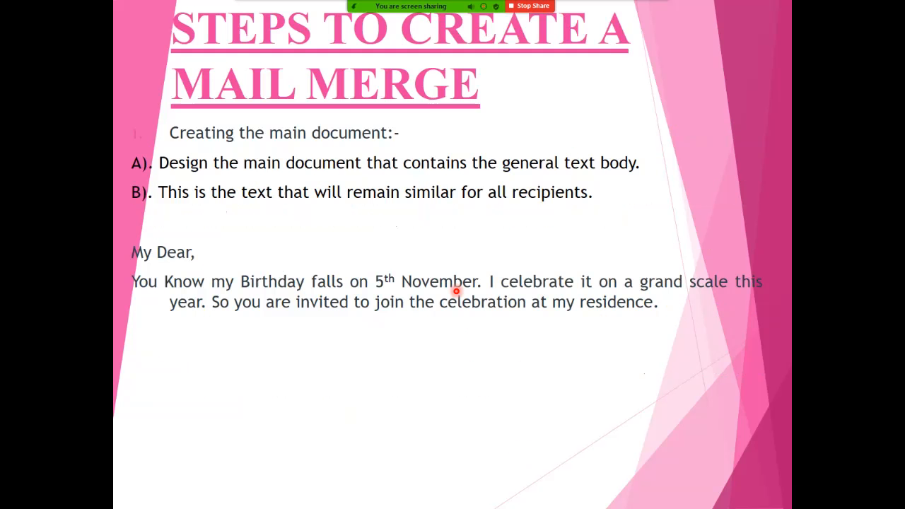